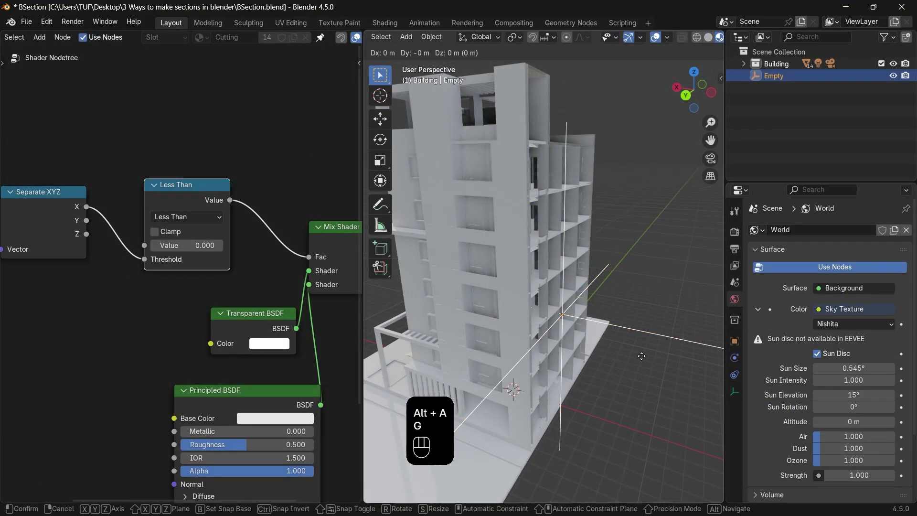
- Slide the empty along X and rotate it about Z to sweep the shader cut across the building
{"action": "key", "text": "g"}
{"action": "key", "text": "x"}
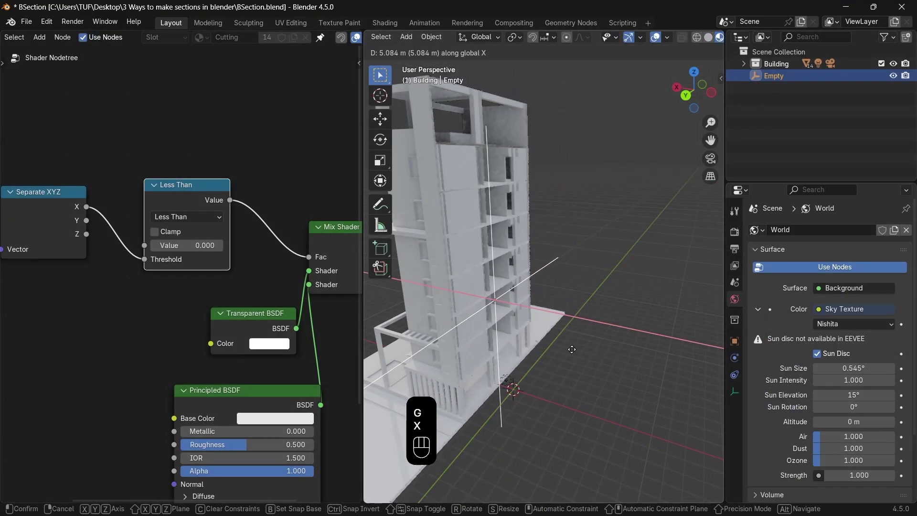
{"action": "left_click", "coordinate": [639, 345]}
{"action": "key", "text": "r"}
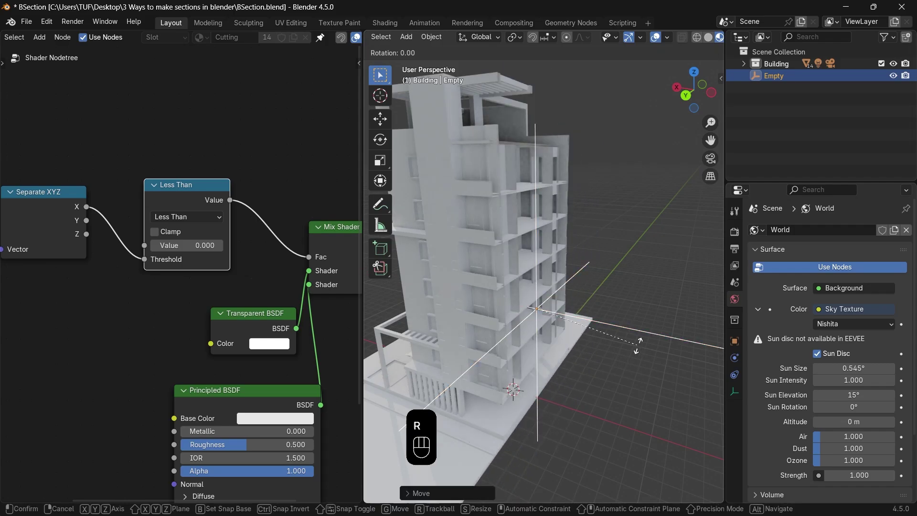
{"action": "key", "text": "z"}
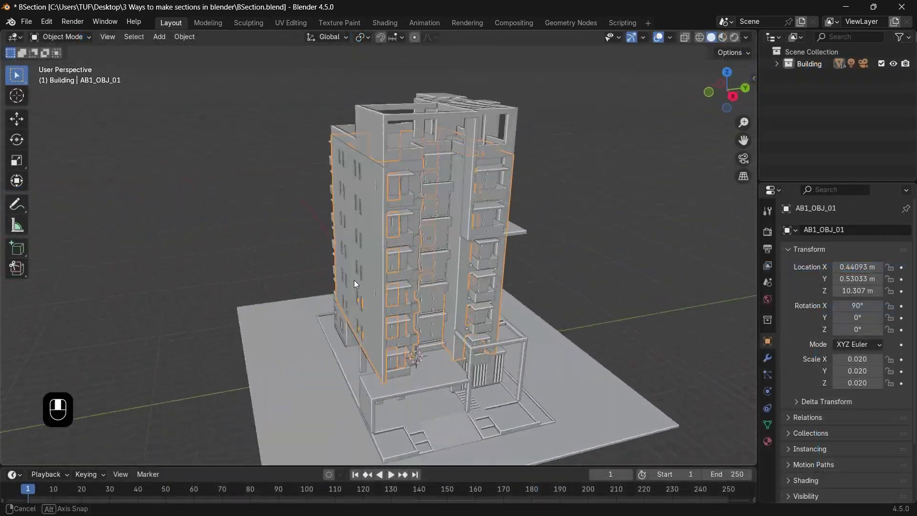
{"action": "middle_click_drag", "start_coordinate": [354, 280], "coordinate": [538, 278]}
- Add a cube beside the building and move it along X to -16.453 m
{"action": "left_click", "coordinate": [431, 116]}
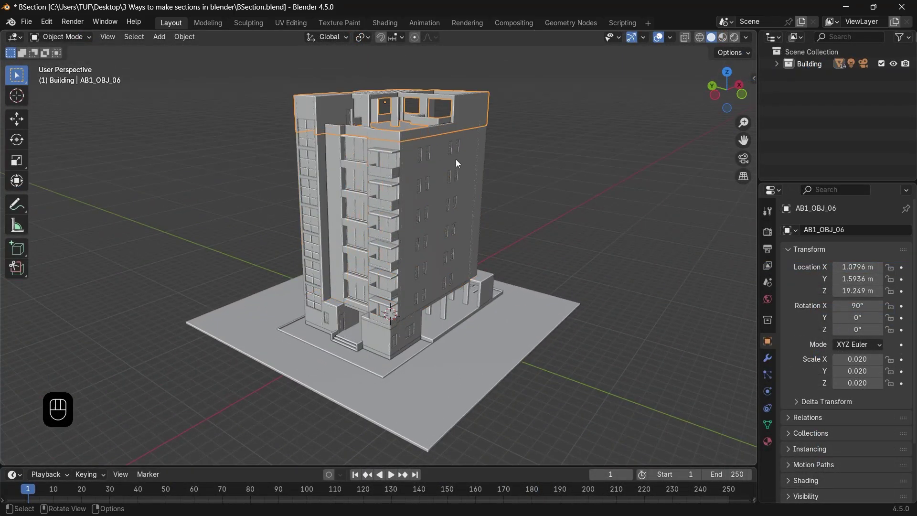
{"action": "left_click", "coordinate": [453, 172]}
{"action": "left_click", "coordinate": [361, 247]}
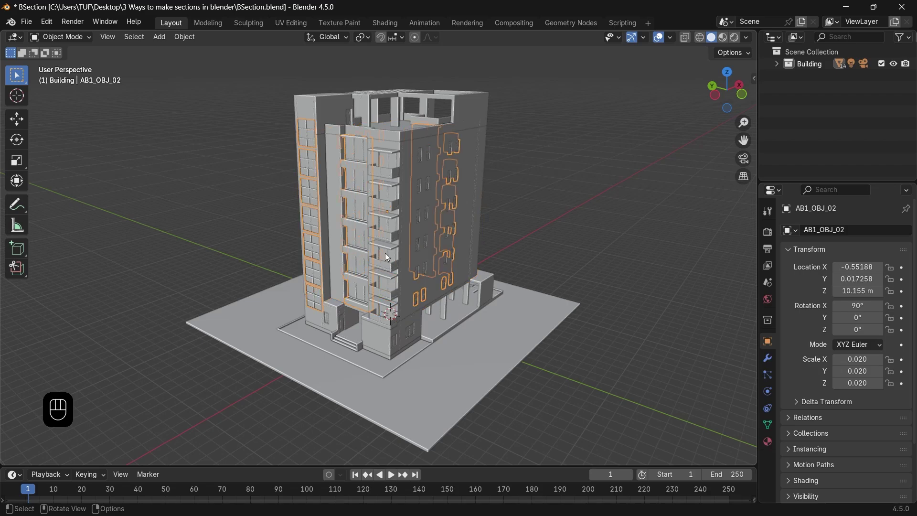
{"action": "key", "text": "shift+a"}
{"action": "mouse_move", "coordinate": [378, 213]}
{"action": "left_click", "coordinate": [438, 226]}
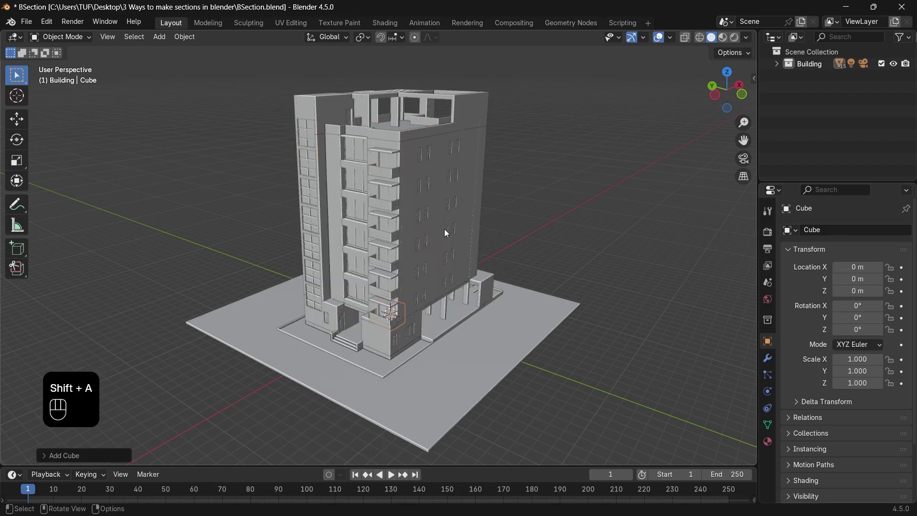
{"action": "key", "text": "g"}
{"action": "key", "text": "x"}
{"action": "left_click", "coordinate": [363, 330]}
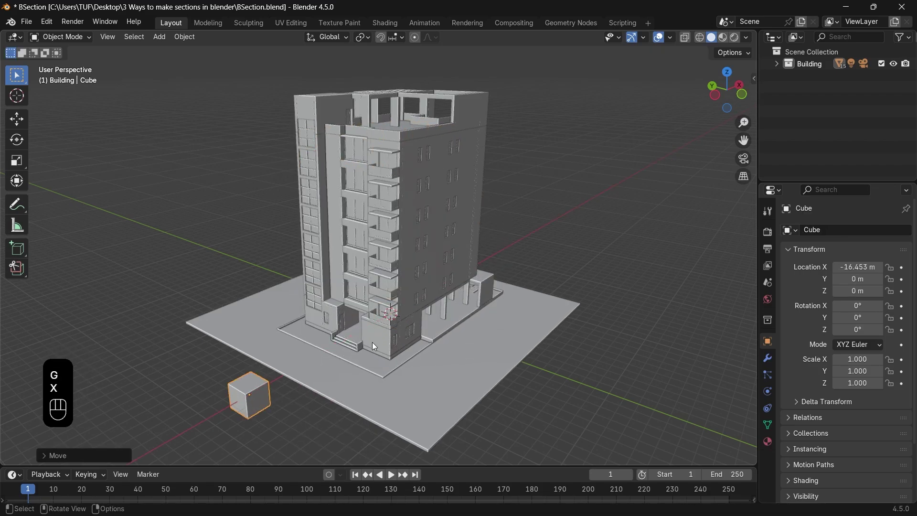
{"action": "middle_click_drag", "start_coordinate": [363, 330], "coordinate": [401, 261], "text": "shift"}
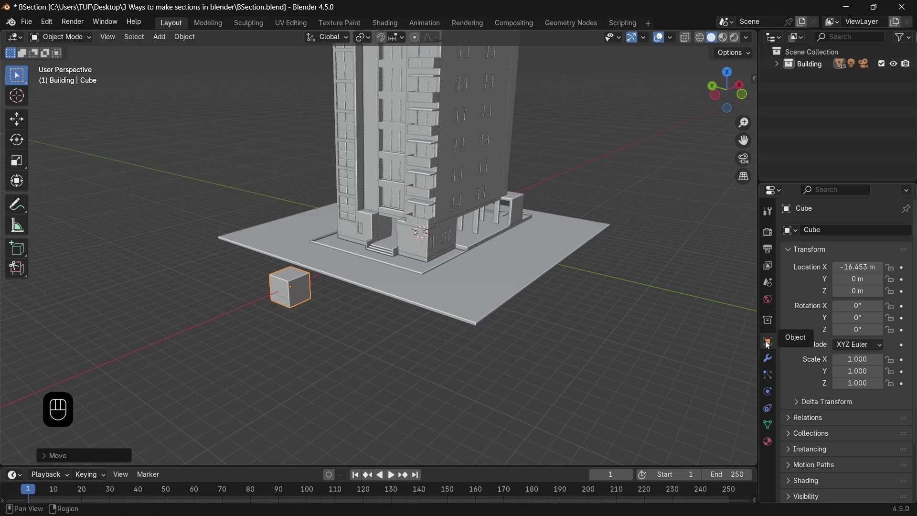
- Set the cube's viewport Display As to Bounds so it shows as a wire box
{"action": "scroll", "coordinate": [812, 382], "scroll_direction": "down", "scroll_amount": 4}
{"action": "left_click", "coordinate": [817, 448]}
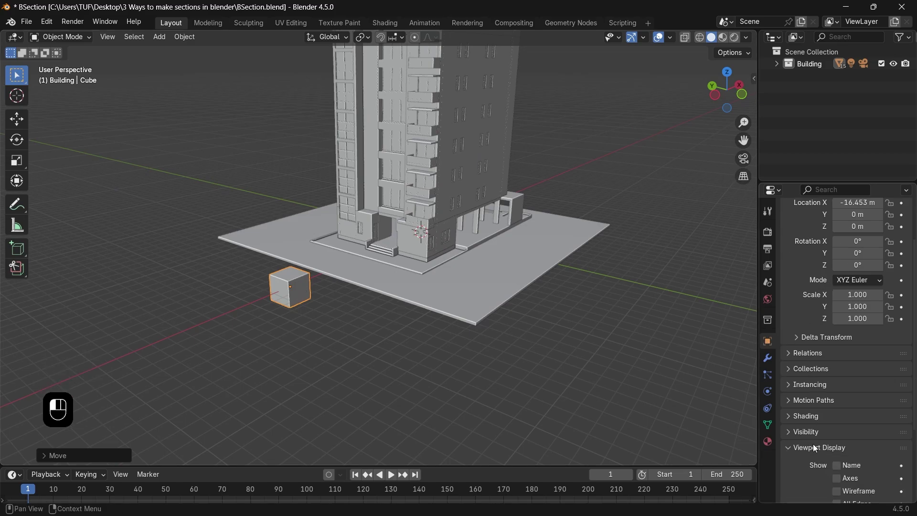
{"action": "scroll", "coordinate": [817, 449], "scroll_direction": "down", "scroll_amount": 5}
{"action": "left_click", "coordinate": [861, 453]}
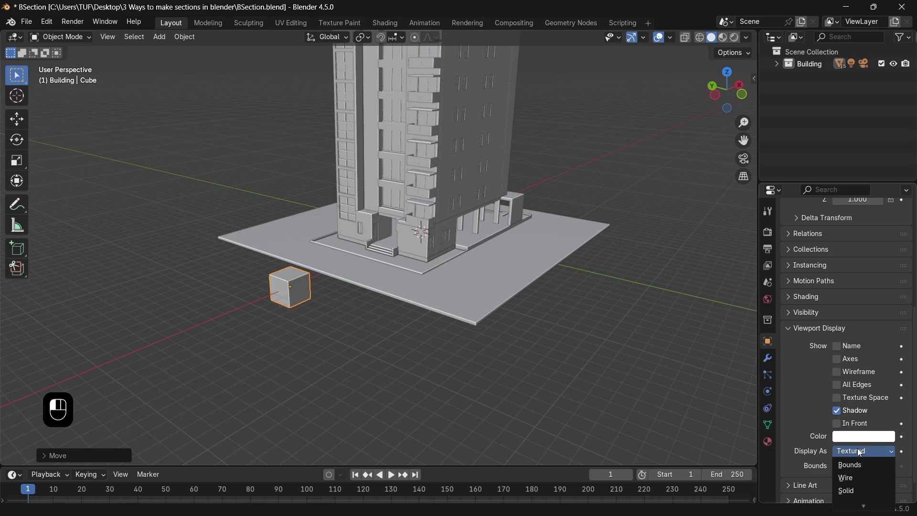
{"action": "left_click", "coordinate": [861, 465]}
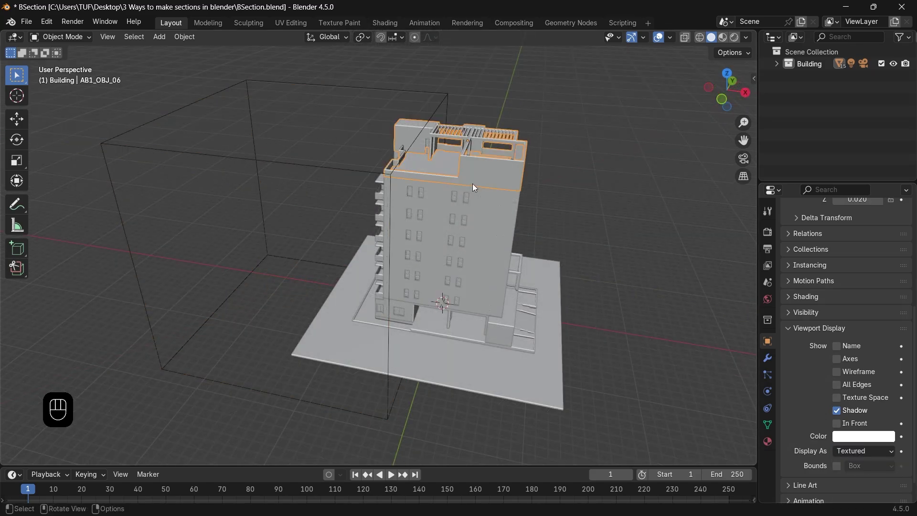
- Add a Boolean modifier to AB1_OBJ_01 with the Cube as its cutting object
{"action": "left_click", "coordinate": [484, 200]}
{"action": "left_click", "coordinate": [773, 359]}
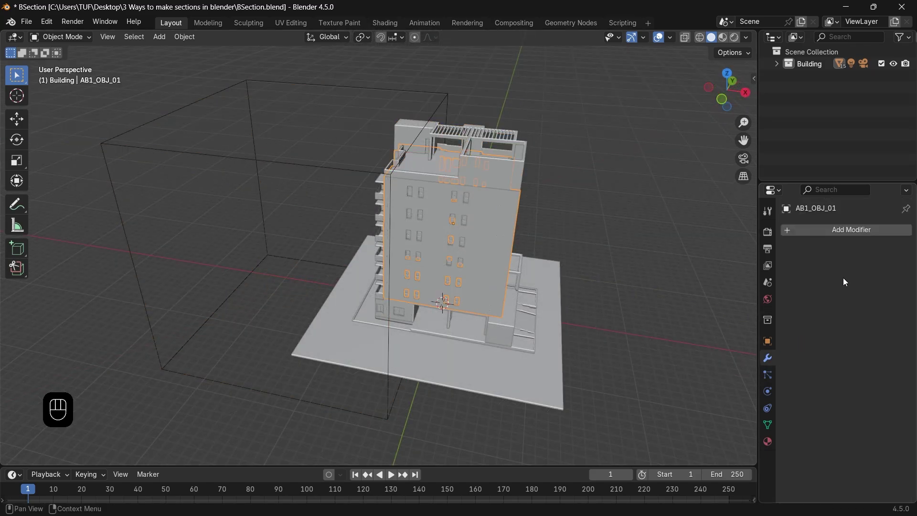
{"action": "left_click", "coordinate": [821, 228]}
{"action": "mouse_move", "coordinate": [803, 226]}
{"action": "left_click", "coordinate": [723, 249]}
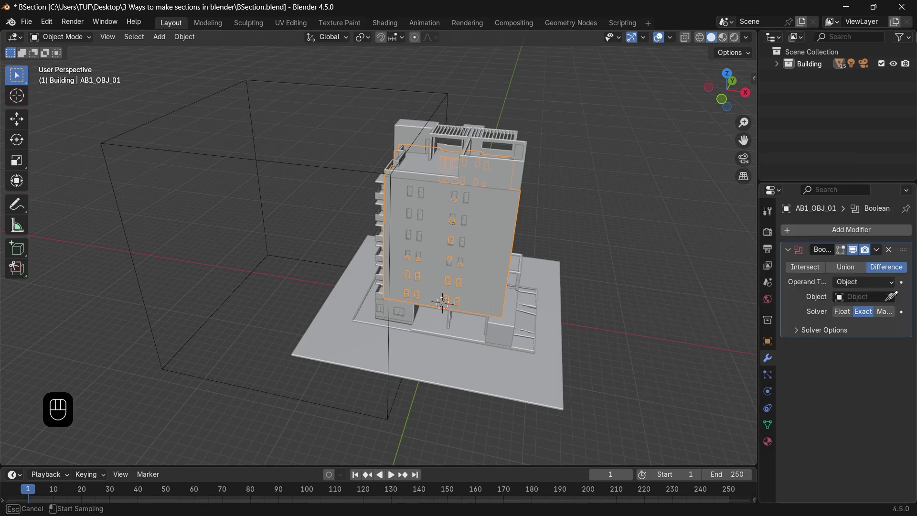
{"action": "left_click", "coordinate": [178, 105]}
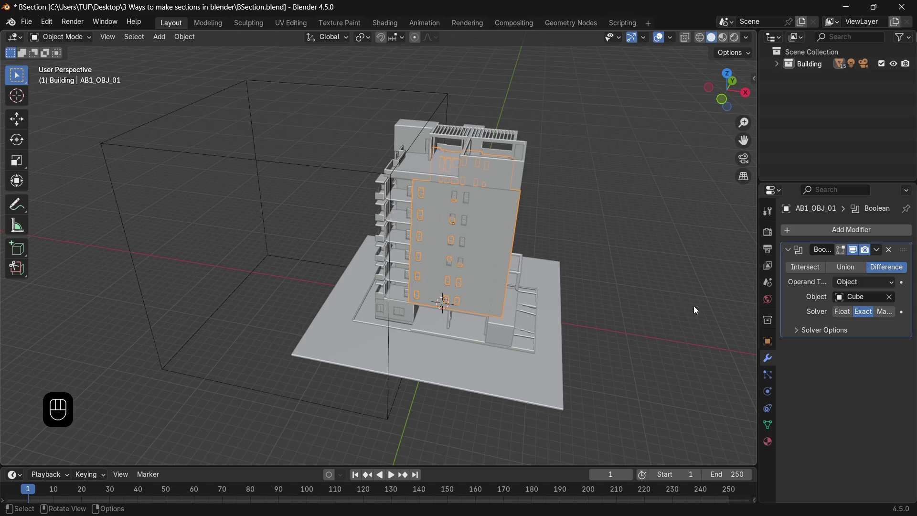
- Try the Manifold and Exact Boolean solvers, then settle on Float
{"action": "left_click_drag", "start_coordinate": [758, 316], "coordinate": [722, 328]}
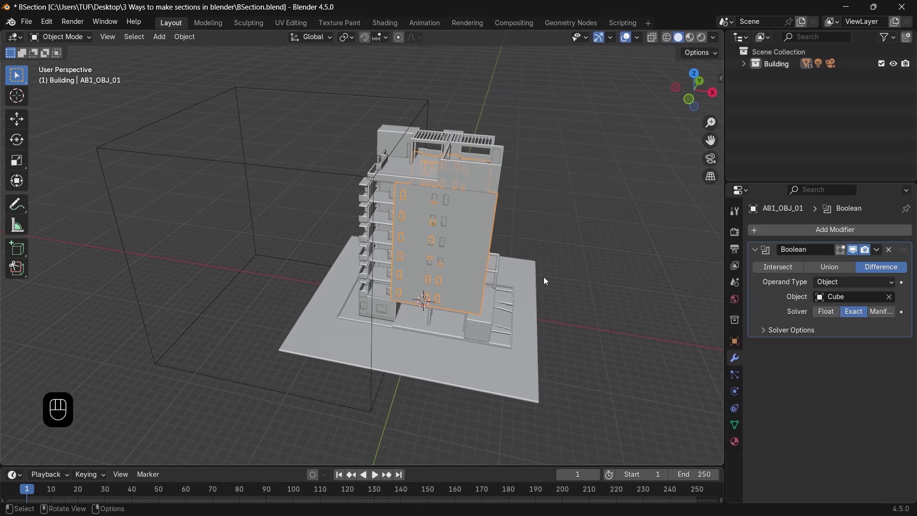
{"action": "left_click", "coordinate": [876, 311]}
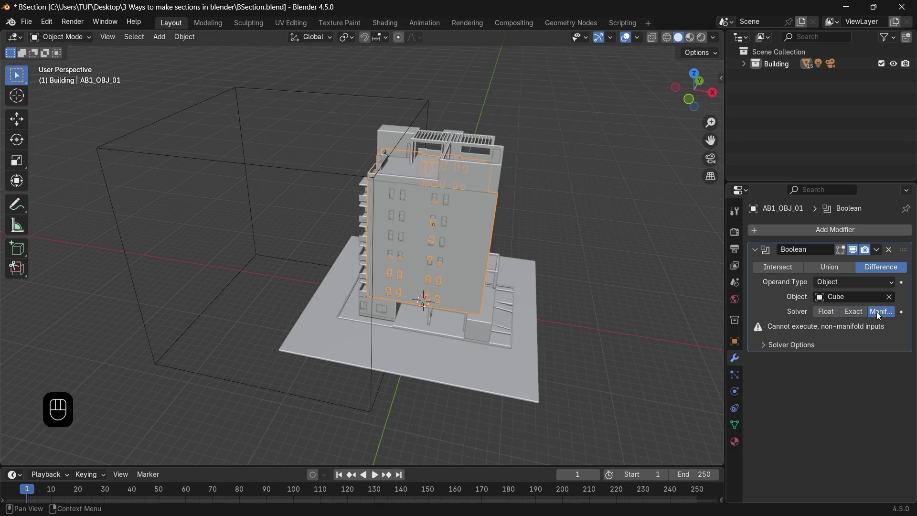
{"action": "left_click", "coordinate": [848, 312]}
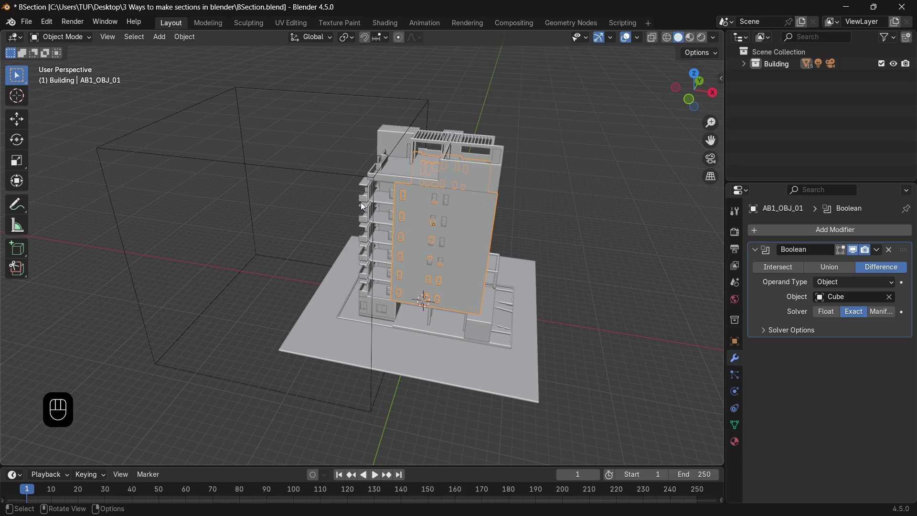
{"action": "left_click", "coordinate": [815, 311]}
- Select the cube, cancelling an X move so it stays in place
{"action": "key", "text": "g"}
{"action": "key", "text": "x"}
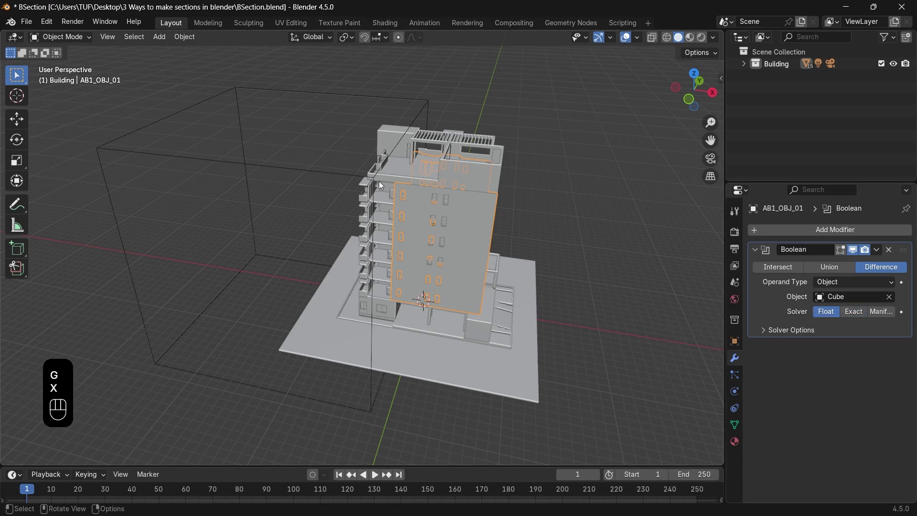
{"action": "left_click", "coordinate": [337, 177]}
{"action": "key", "text": "g"}
{"action": "key", "text": "x"}
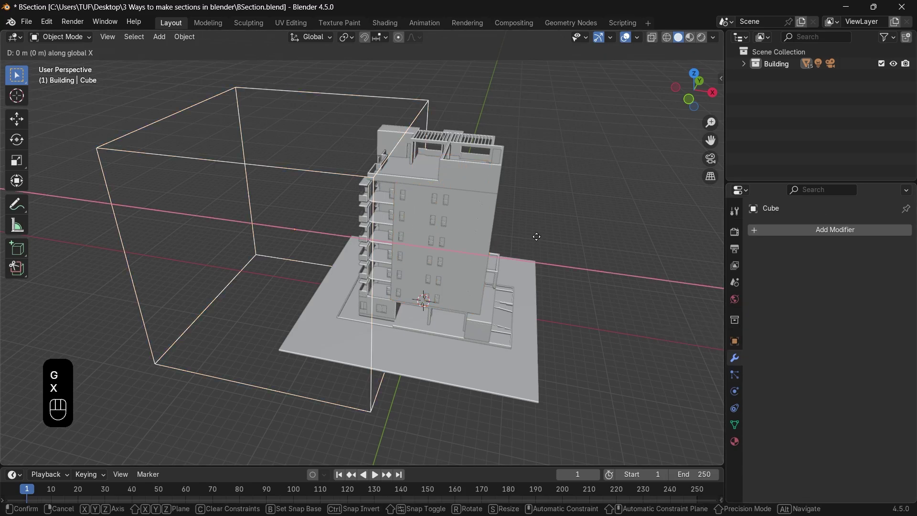
{"action": "right_click", "coordinate": [514, 244]}
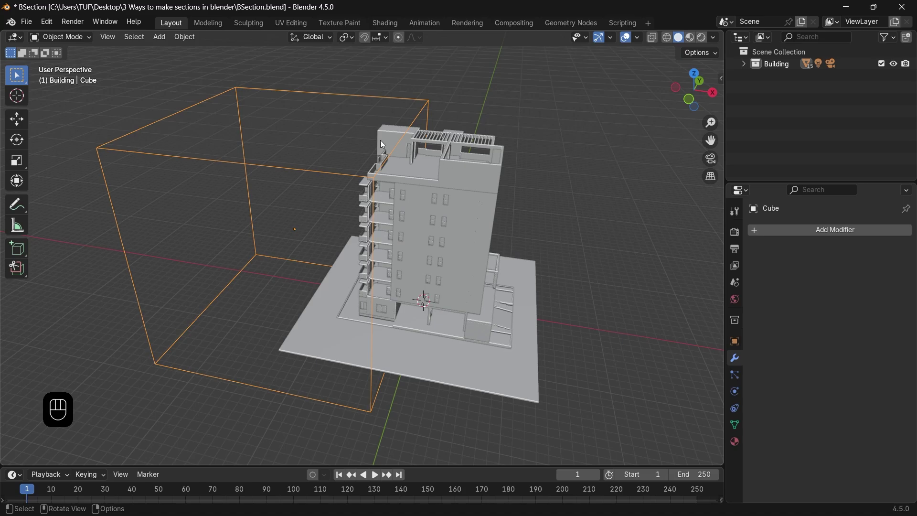
- Select all building parts with AB1_OBJ_01 active and copy its Boolean modifier to them
{"action": "left_click", "coordinate": [377, 170], "text": "ctrl"}
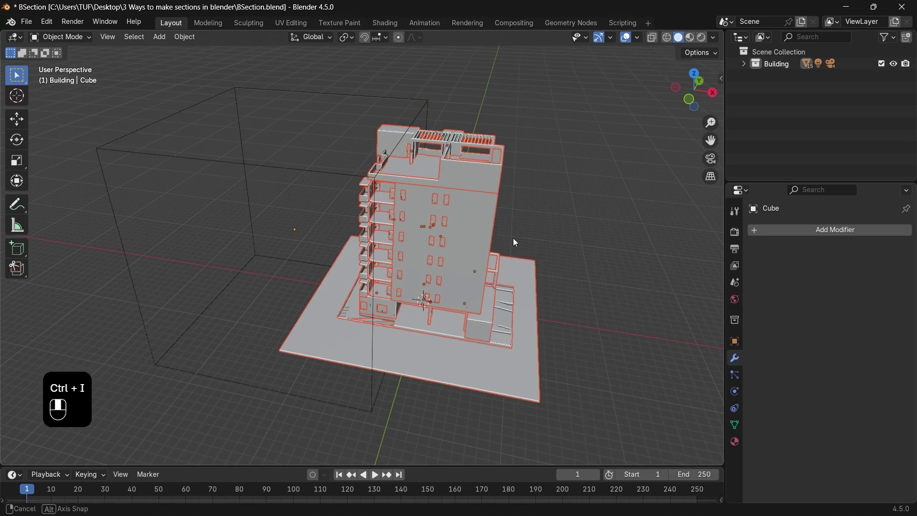
{"action": "middle_click_drag", "start_coordinate": [513, 238], "coordinate": [495, 200]}
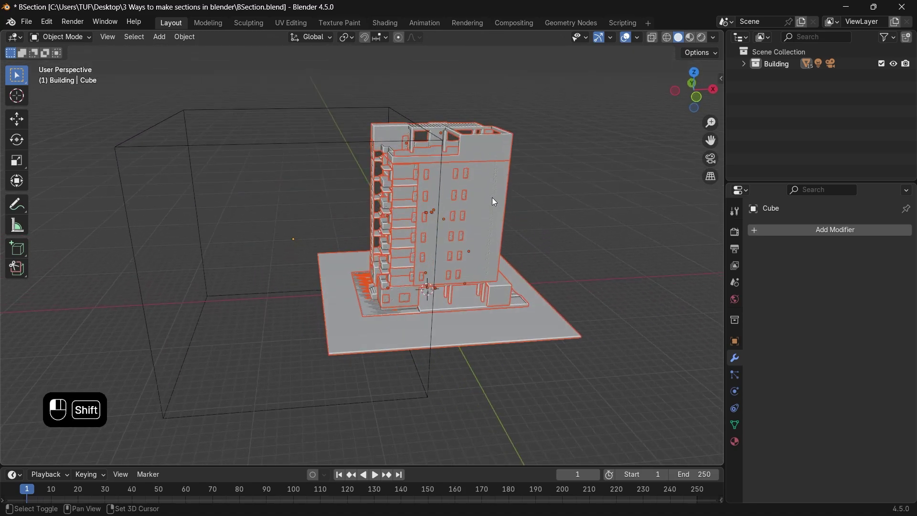
{"action": "key", "text": "ctrl+shift+KP_Subtract"}
{"action": "key", "text": "ctrl+l"}
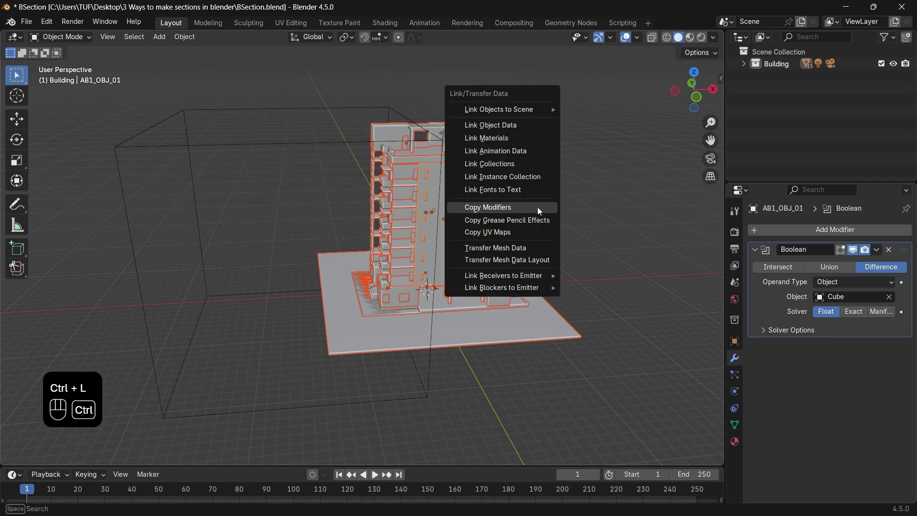
{"action": "left_click", "coordinate": [539, 208]}
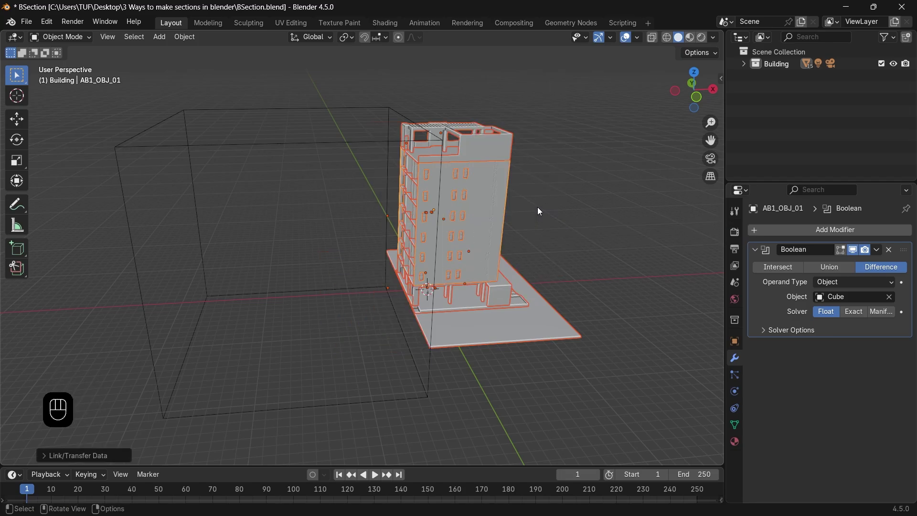
- Slide the cube along X so it cuts further into the building
{"action": "left_click", "coordinate": [342, 132]}
{"action": "middle_click_drag", "start_coordinate": [414, 164], "coordinate": [518, 193]}
{"action": "key", "text": "g"}
{"action": "key", "text": "x"}
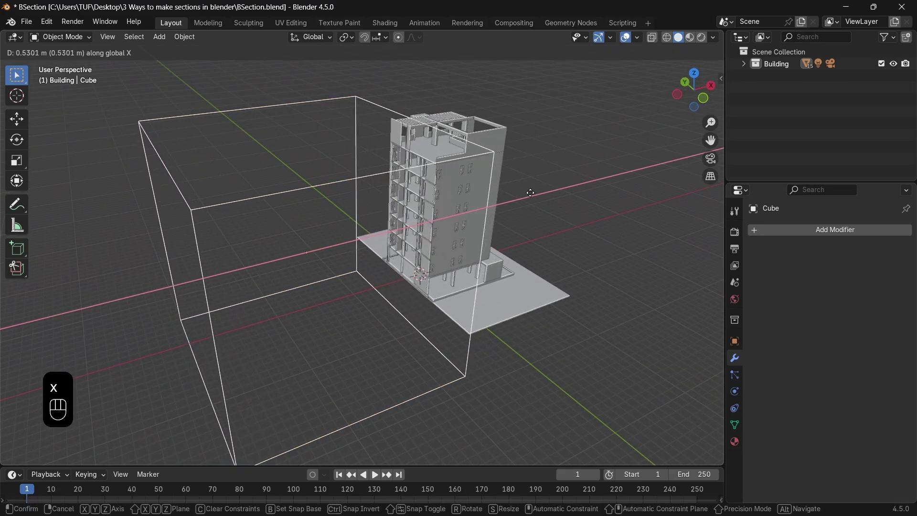
{"action": "left_click", "coordinate": [481, 229]}
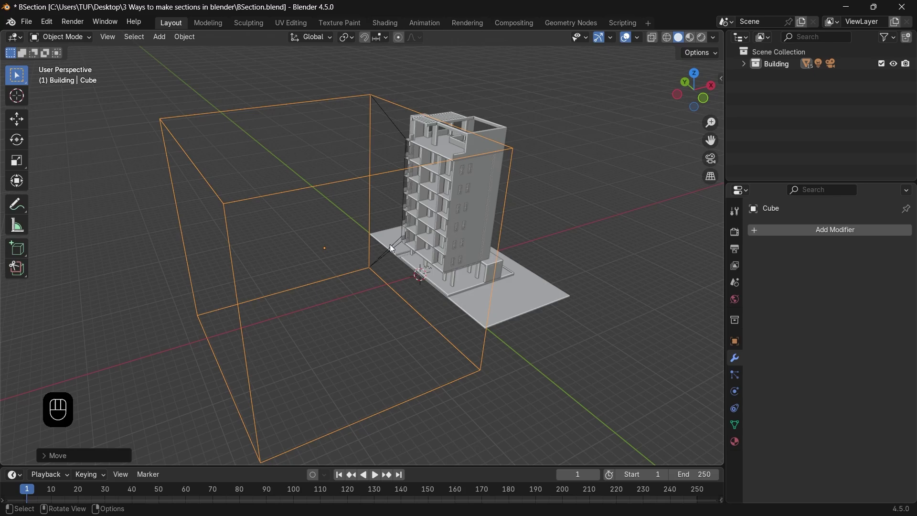
{"action": "middle_click_drag", "start_coordinate": [390, 245], "coordinate": [427, 173]}
{"action": "scroll", "coordinate": [427, 173], "scroll_direction": "down", "scroll_amount": 3}
{"action": "middle_click_drag", "start_coordinate": [395, 139], "coordinate": [400, 147]}
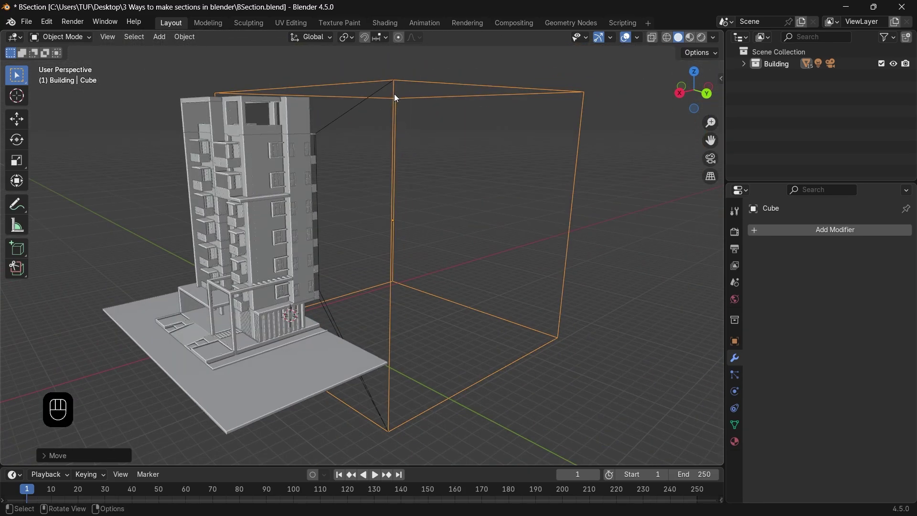
- Subdivide the cube, undo it, return to Object Mode and hide the viewport overlays
{"action": "key", "text": "Tab"}
{"action": "right_click", "coordinate": [408, 138]}
{"action": "left_click", "coordinate": [407, 134]}
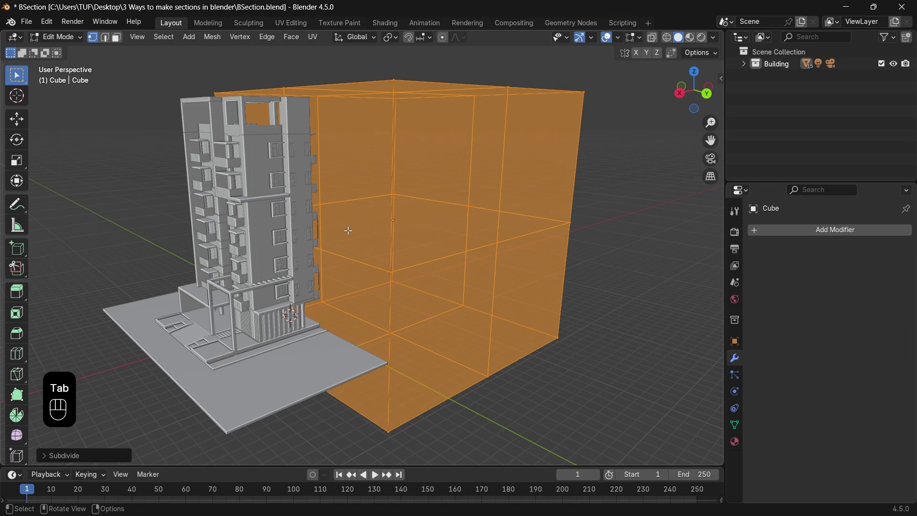
{"action": "key", "text": "Tab"}
{"action": "key", "text": "ctrl+z"}
{"action": "key", "text": "ctrl+z"}
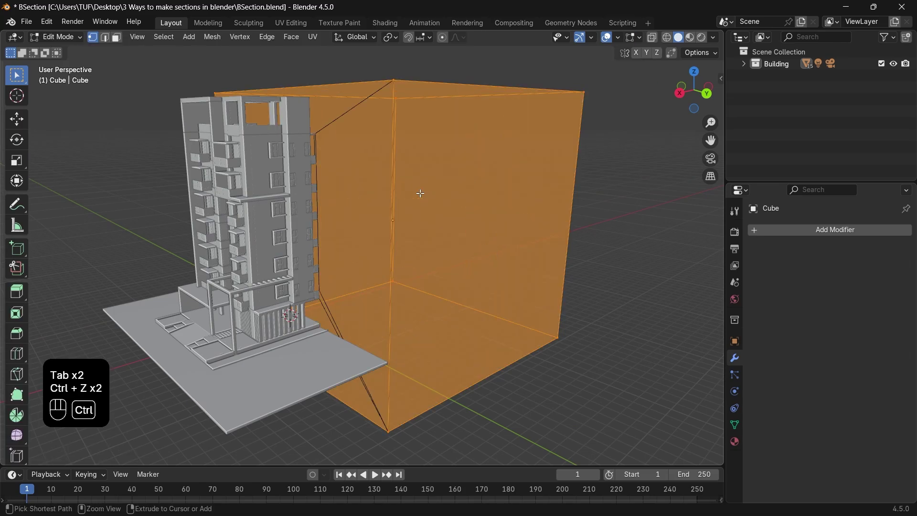
{"action": "key", "text": "Tab"}
{"action": "left_click", "coordinate": [626, 38]}
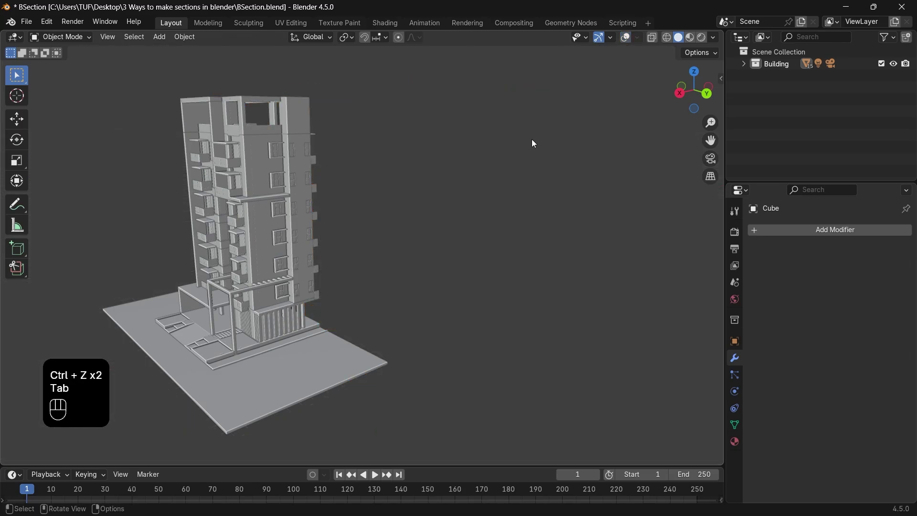
- Turn the left area into a Shader Editor beside the building view
{"action": "middle_click_drag", "start_coordinate": [531, 139], "coordinate": [329, 223]}
{"action": "scroll", "coordinate": [422, 252], "scroll_direction": "up", "scroll_amount": 4}
{"action": "mouse_move", "coordinate": [423, 251]}
{"action": "middle_mouse_down"}
{"action": "mouse_move", "coordinate": [337, 228]}
{"action": "mouse_move", "coordinate": [432, 250]}
{"action": "middle_mouse_up"}
{"action": "scroll", "coordinate": [415, 254], "scroll_direction": "up", "scroll_amount": 3}
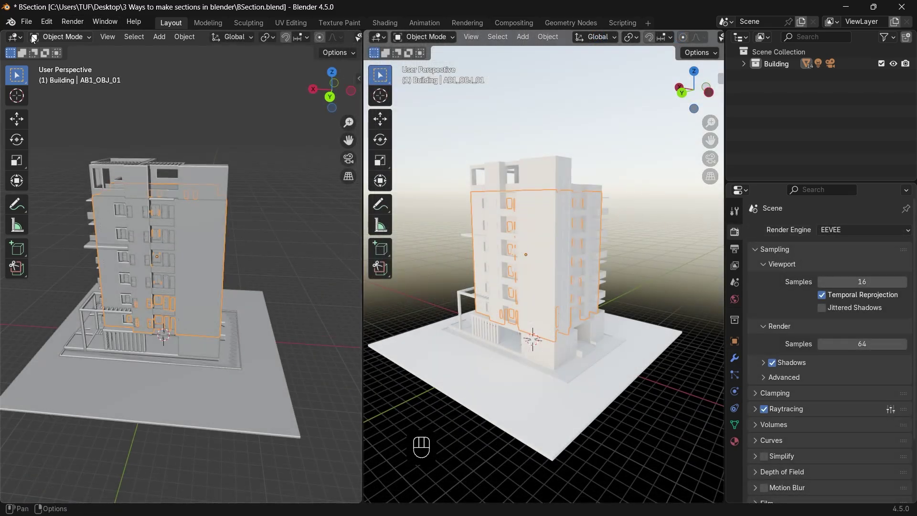
{"action": "left_click", "coordinate": [12, 37]}
{"action": "left_click", "coordinate": [46, 129]}
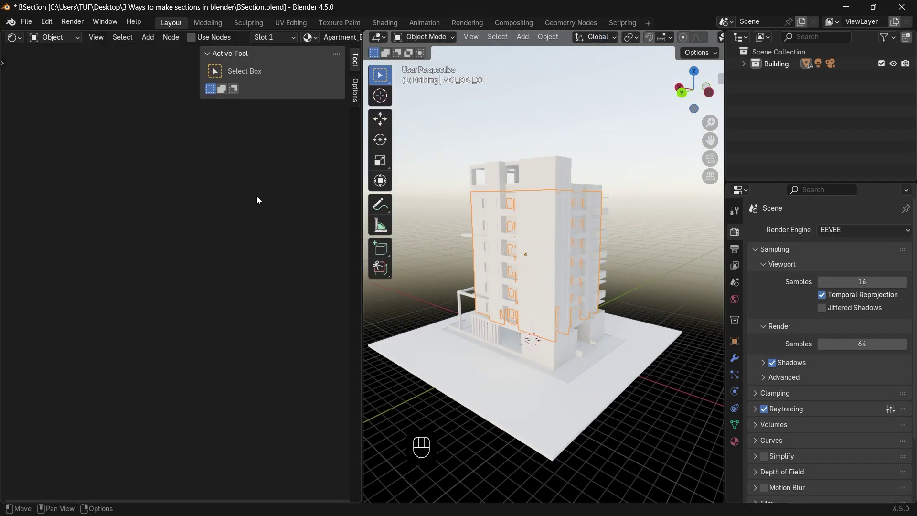
- Replace the building's old material with a new one named 'Cutting'
{"action": "left_click", "coordinate": [735, 442]}
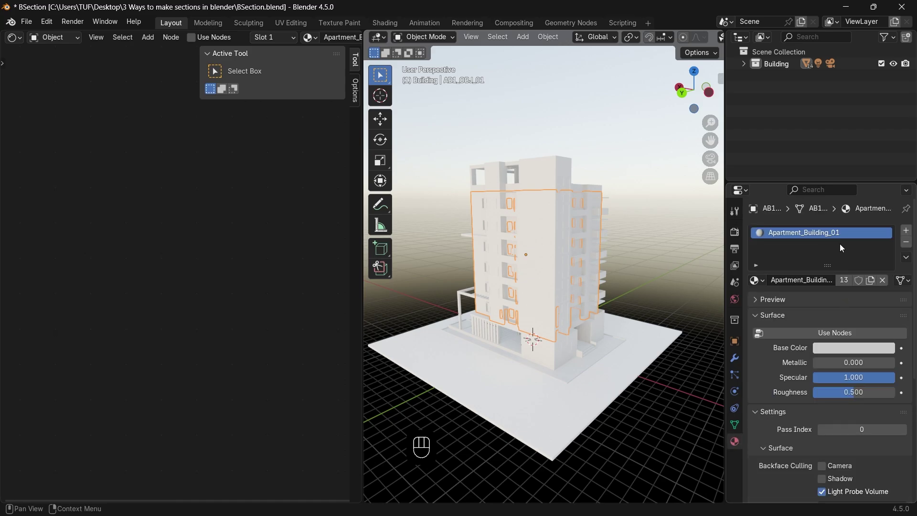
{"action": "left_click", "coordinate": [905, 246]}
{"action": "left_click", "coordinate": [852, 278]}
{"action": "double_click", "coordinate": [838, 278]}
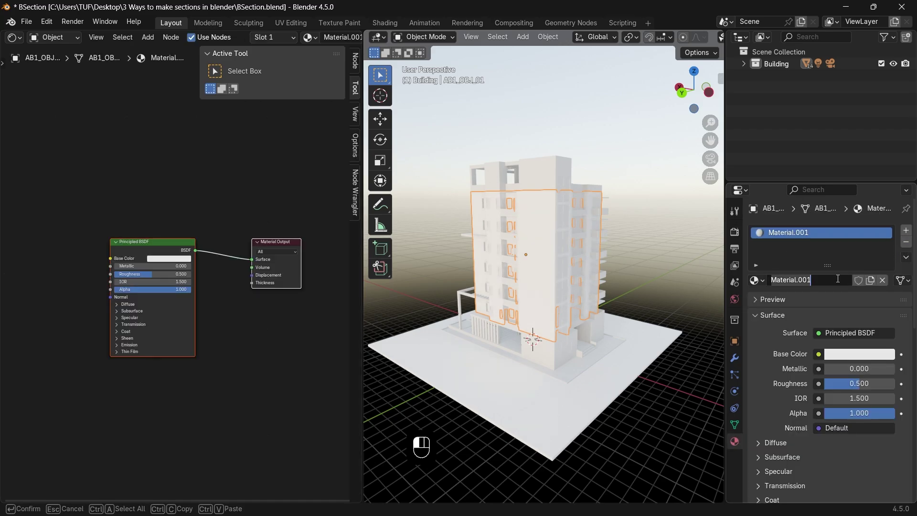
{"action": "type", "text": "Cutting"}
{"action": "key", "text": "Return"}
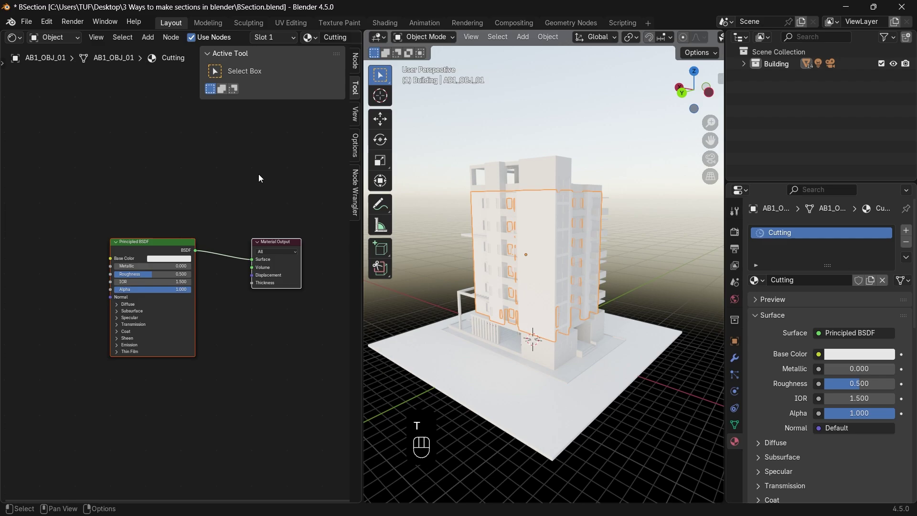
- Add a Transparent BSDF and mix it with the Principled BSDF through a Mix Shader
{"action": "key", "text": "n"}
{"action": "scroll", "coordinate": [197, 188], "scroll_direction": "up", "scroll_amount": 3}
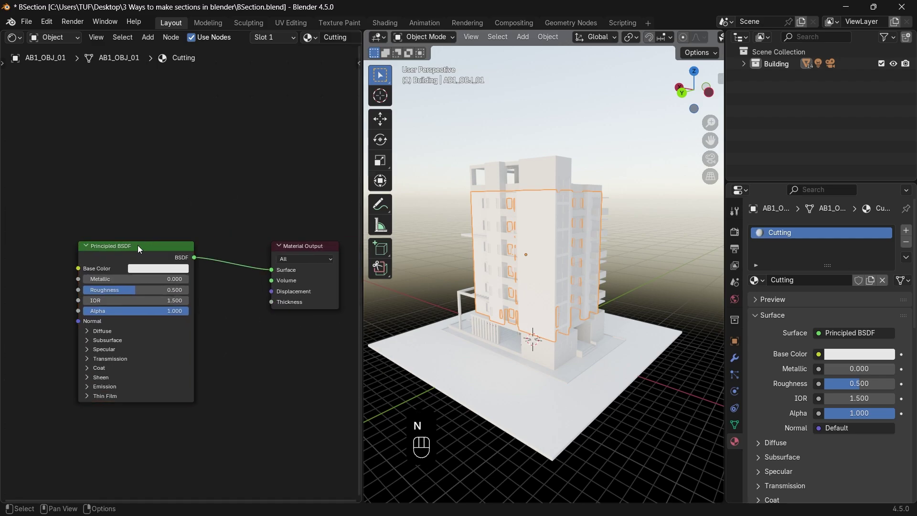
{"action": "left_click_drag", "start_coordinate": [121, 244], "coordinate": [157, 281]}
{"action": "scroll", "coordinate": [546, 271], "scroll_direction": "up", "scroll_amount": 3}
{"action": "middle_click_drag", "start_coordinate": [546, 271], "coordinate": [529, 269]}
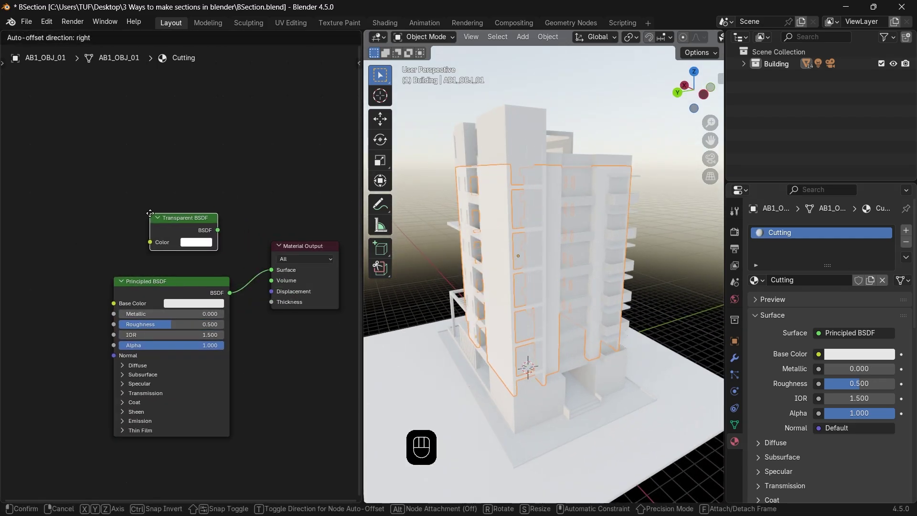
{"action": "left_click", "coordinate": [144, 215]}
{"action": "right_click_drag", "start_coordinate": [154, 227], "coordinate": [176, 289], "text": "ctrl+shift"}
{"action": "left_click_drag", "start_coordinate": [294, 251], "coordinate": [254, 158]}
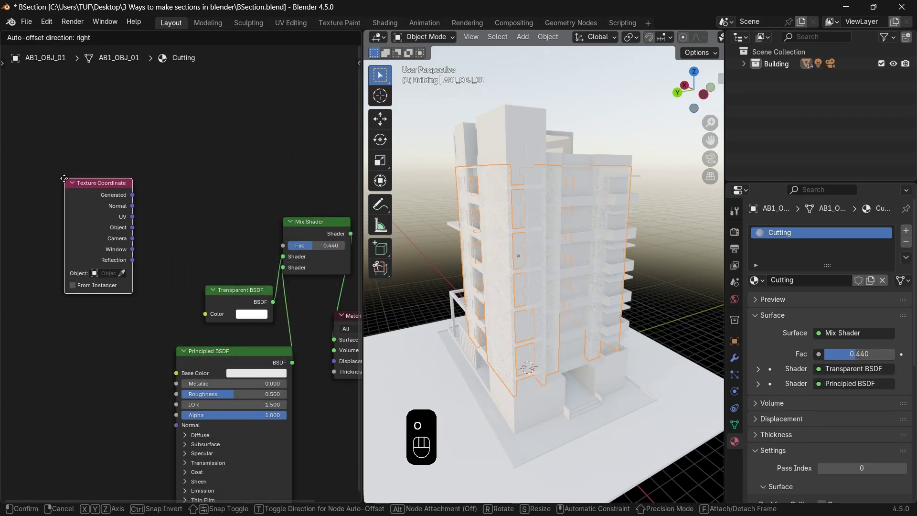
- Add a Texture Coordinate node and connect its Object output to the Mix Shader Fac
{"action": "left_click", "coordinate": [64, 190]}
{"action": "scroll", "coordinate": [162, 223], "scroll_direction": "up", "scroll_amount": 2}
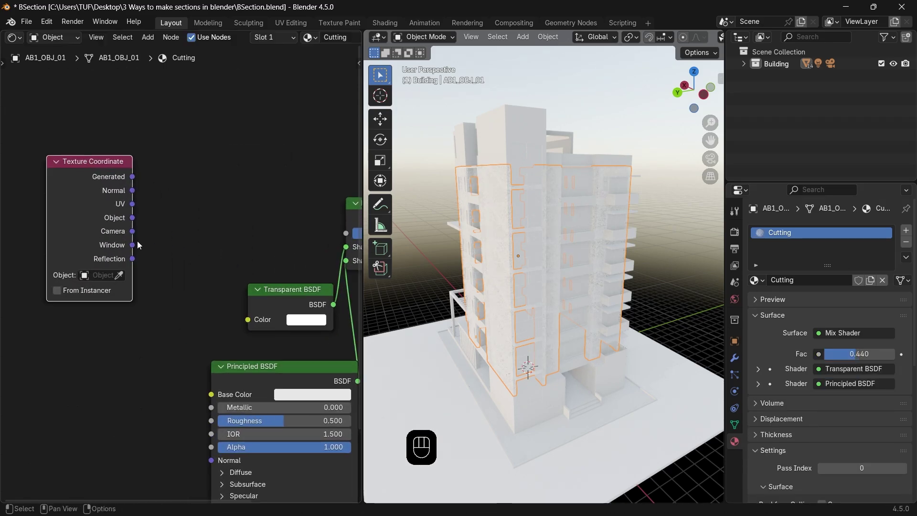
{"action": "left_click_drag", "start_coordinate": [134, 219], "coordinate": [340, 230]}
{"action": "middle_click_drag", "start_coordinate": [283, 209], "coordinate": [227, 230]}
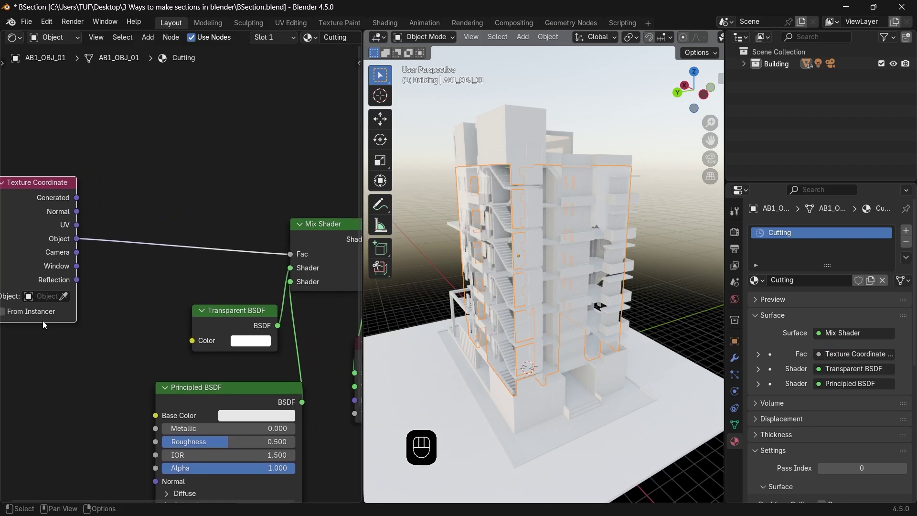
{"action": "middle_click_drag", "start_coordinate": [44, 324], "coordinate": [57, 307]}
{"action": "key", "text": "shift+a"}
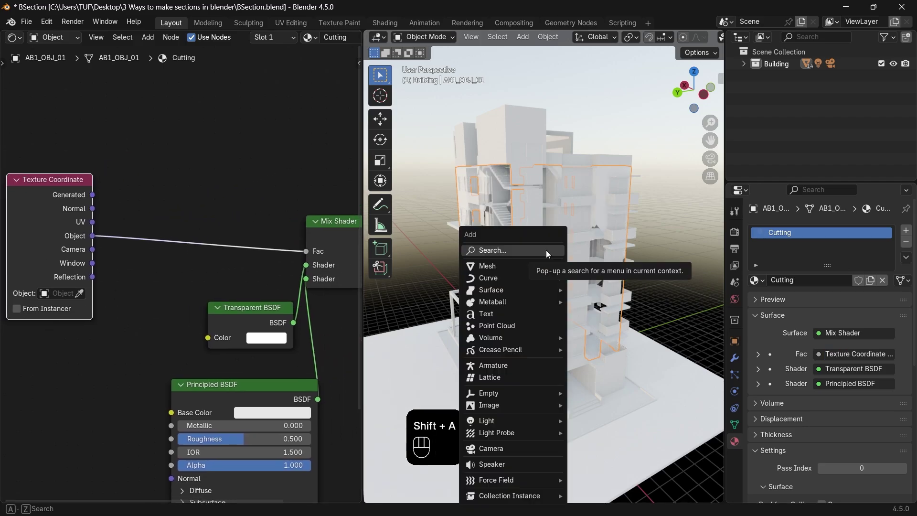
- Add a Plain Axes empty to the scene and scale it
{"action": "mouse_move", "coordinate": [521, 391]}
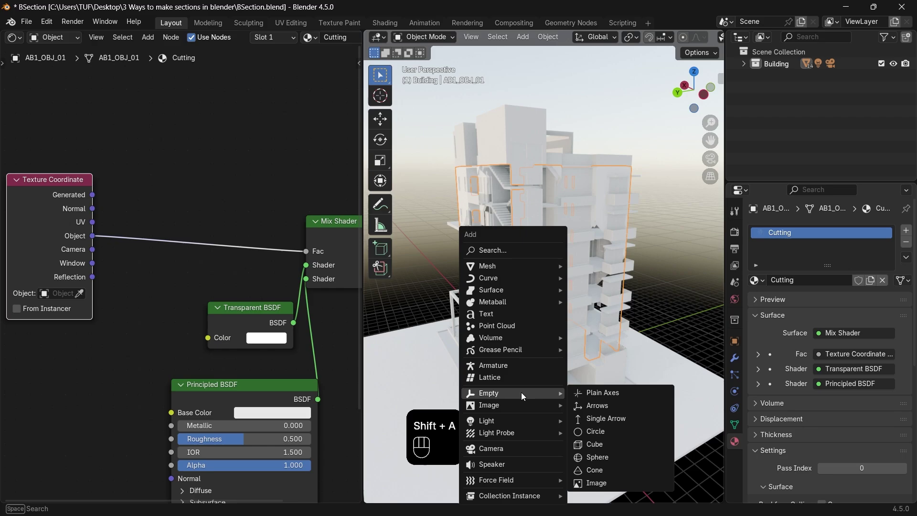
{"action": "left_click", "coordinate": [606, 396]}
{"action": "key", "text": "s"}
{"action": "left_click", "coordinate": [599, 317]}
- Pin the Cutting node tree and set the Empty as Texture Coordinate's object
{"action": "left_click", "coordinate": [599, 317]}
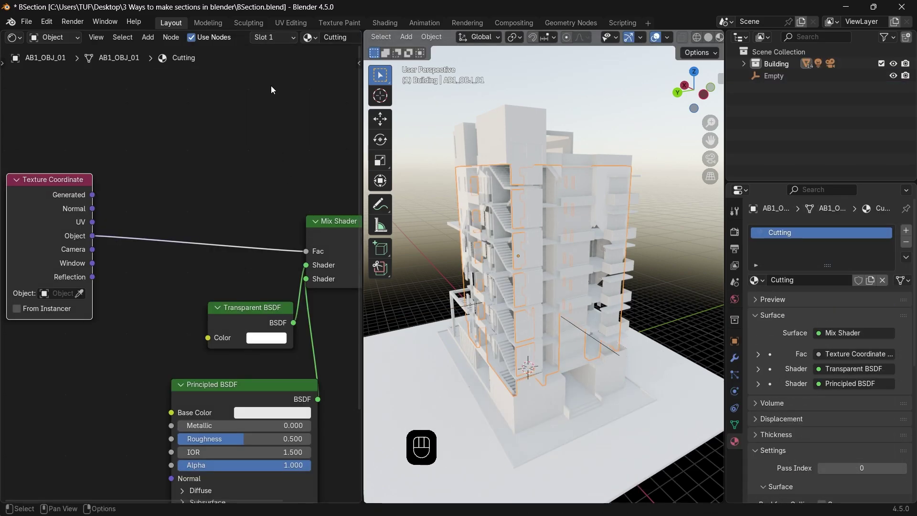
{"action": "left_click", "coordinate": [303, 39]}
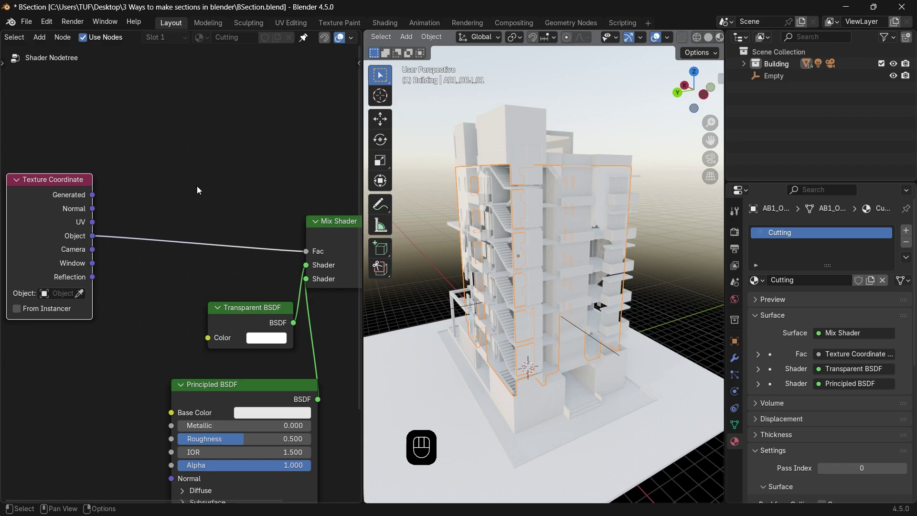
{"action": "middle_click_drag", "start_coordinate": [199, 190], "coordinate": [209, 216]}
{"action": "middle_click_drag", "start_coordinate": [589, 332], "coordinate": [634, 337]}
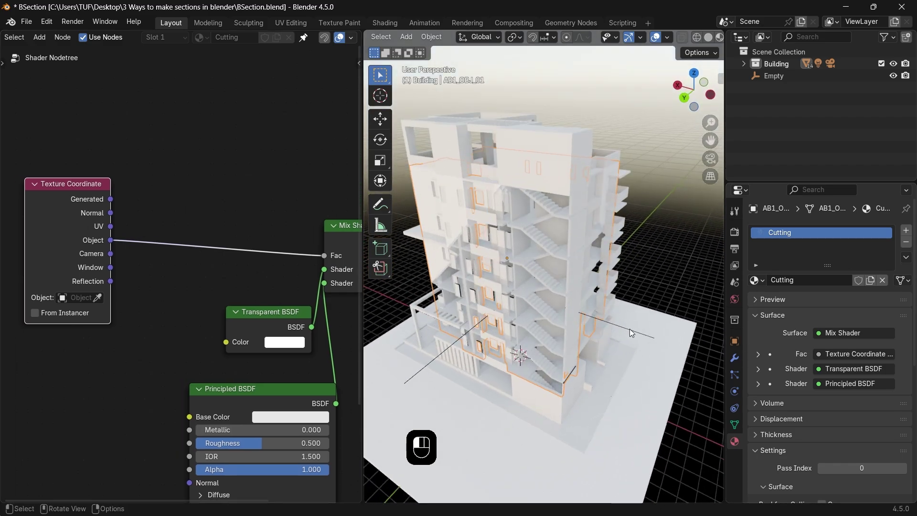
{"action": "left_click", "coordinate": [521, 355]}
{"action": "middle_click_drag", "start_coordinate": [172, 210], "coordinate": [156, 212]}
{"action": "left_click", "coordinate": [82, 299]}
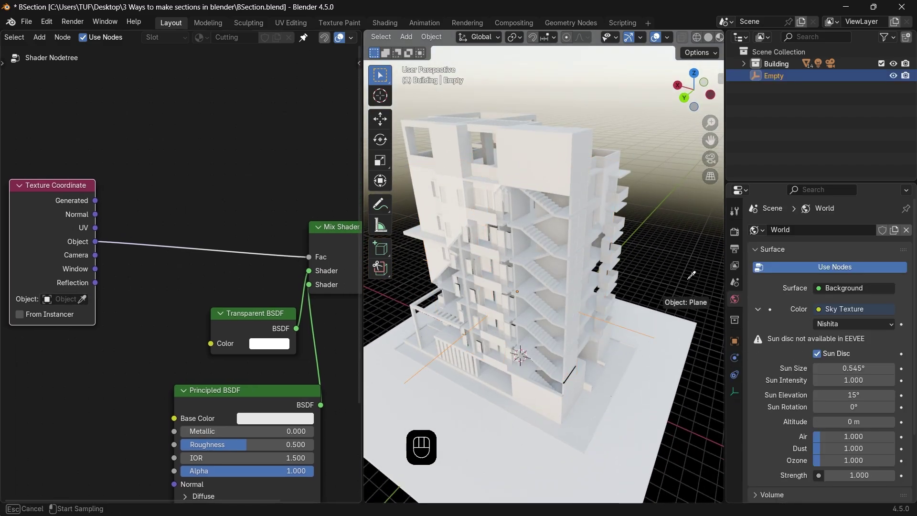
{"action": "left_click", "coordinate": [788, 77]}
- Slide the Empty along X twice to sweep the transparency cut through the building
{"action": "key", "text": "g"}
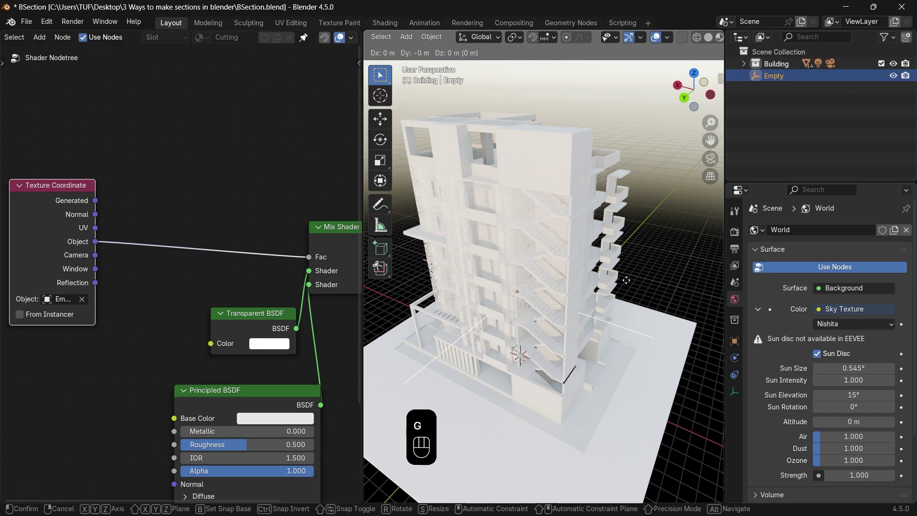
{"action": "key", "text": "x"}
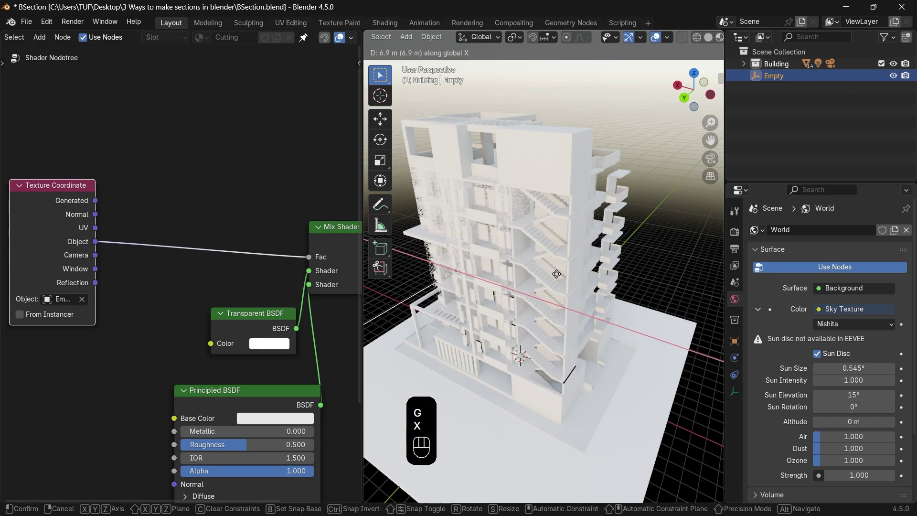
{"action": "left_click", "coordinate": [638, 276]}
{"action": "key", "text": "z"}
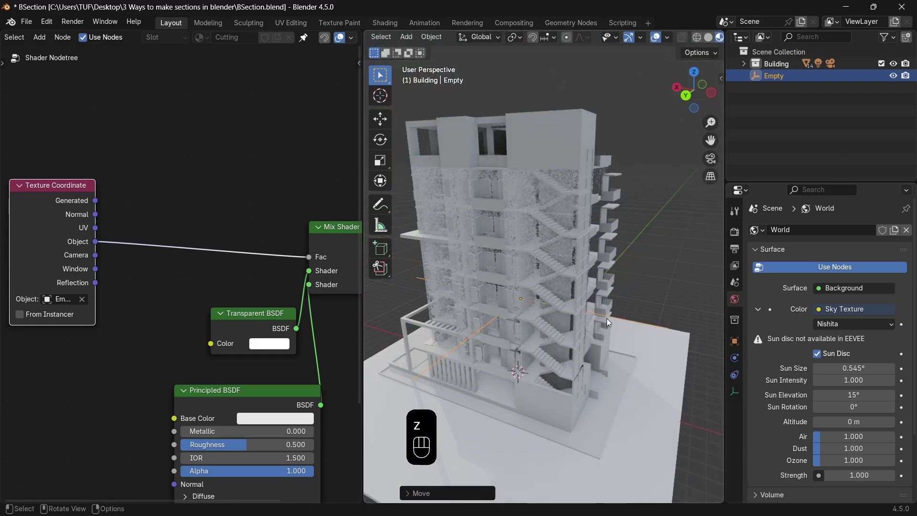
{"action": "key", "text": "g"}
{"action": "key", "text": "x"}
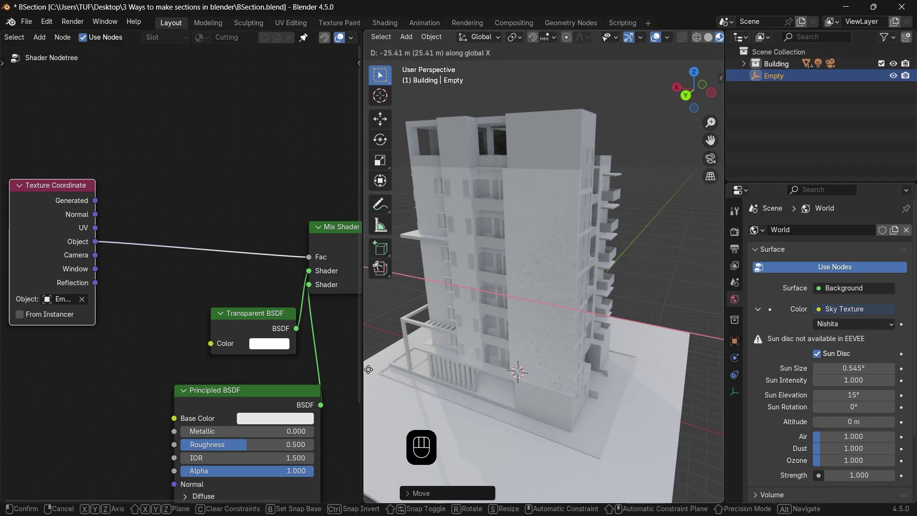
{"action": "left_click", "coordinate": [509, 202]}
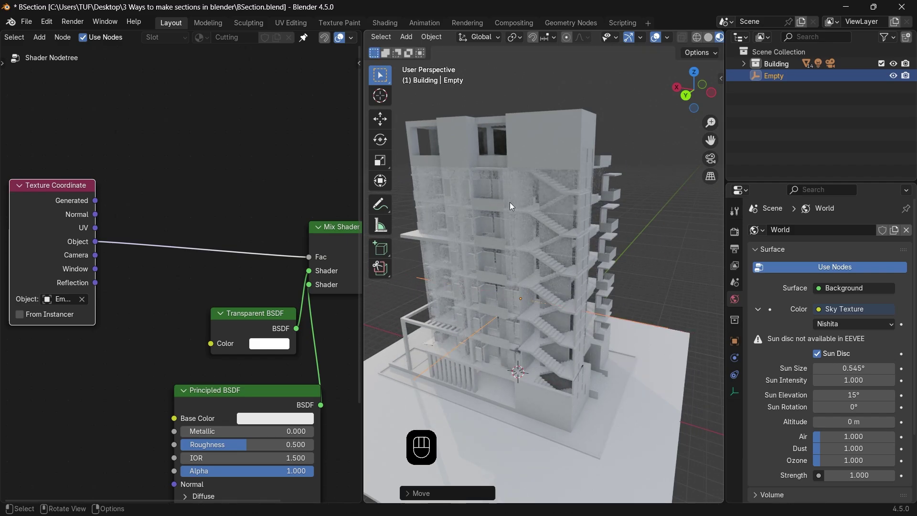
- Insert a Separate XYZ node into the Object-to-Fac link and shift the nodes left
{"action": "key", "text": "shift+a"}
{"action": "type", "text": "xyz"}
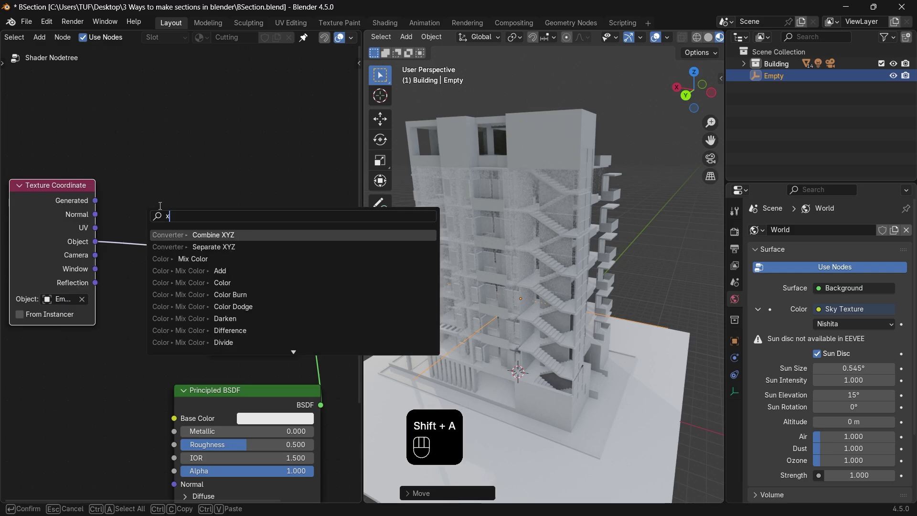
{"action": "left_click", "coordinate": [213, 246]}
{"action": "left_click", "coordinate": [110, 194]}
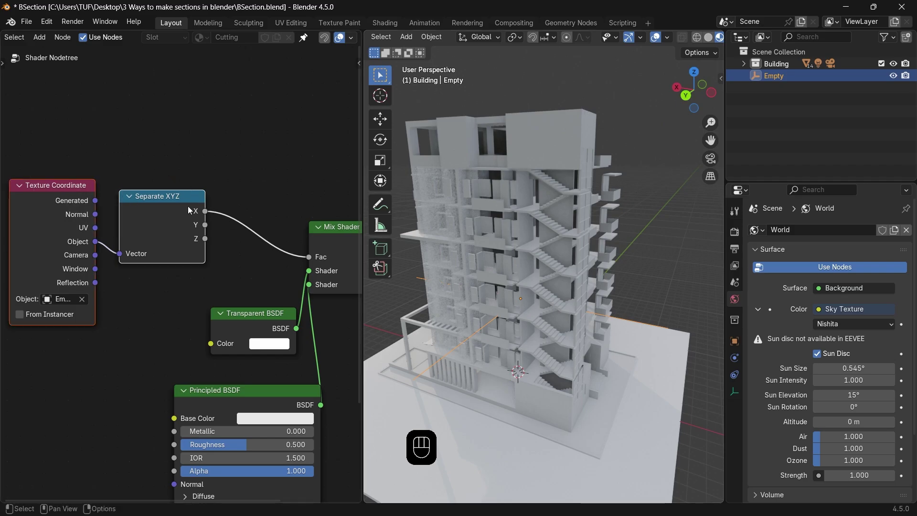
{"action": "left_click_drag", "start_coordinate": [188, 205], "coordinate": [68, 201]}
- Add a Less Than Math node on the X–Fac link and feed X into its Threshold
{"action": "key", "text": "shift+a"}
{"action": "left_click", "coordinate": [158, 181]}
{"action": "left_click", "coordinate": [155, 177]}
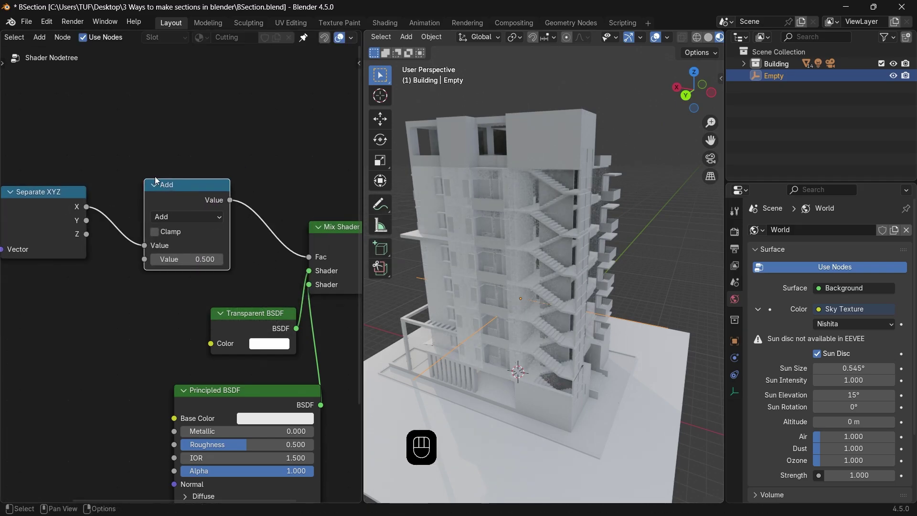
{"action": "left_click", "coordinate": [175, 219]}
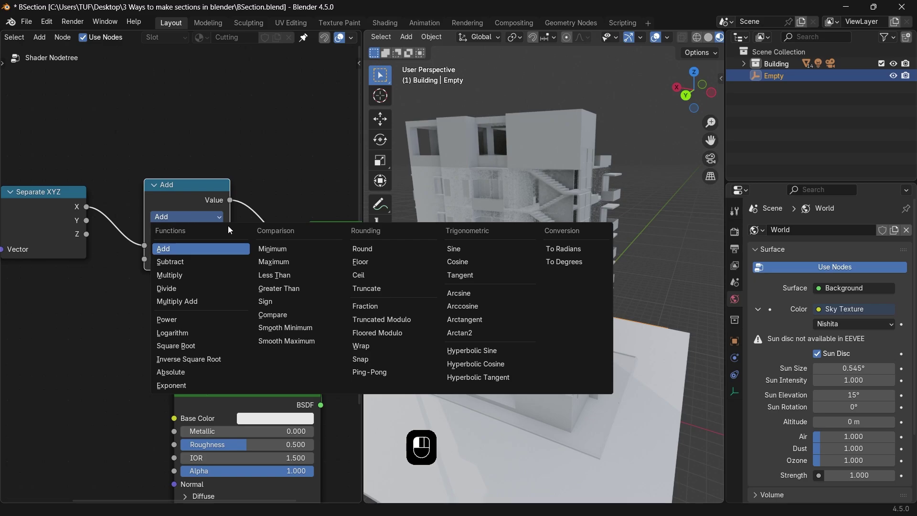
{"action": "left_click", "coordinate": [279, 276]}
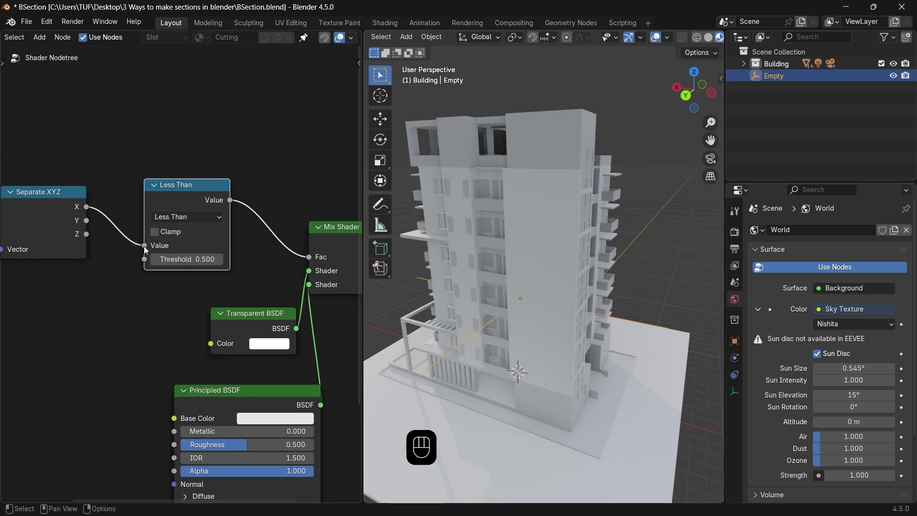
{"action": "left_click_drag", "start_coordinate": [145, 246], "coordinate": [138, 263]}
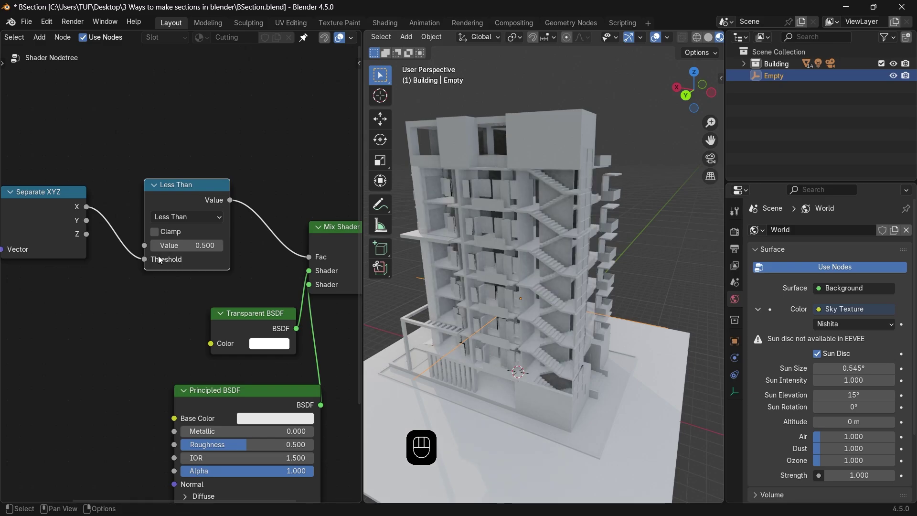
- Move the Empty along X and set the Less Than Value to 0
{"action": "key", "text": "g"}
{"action": "key", "text": "x"}
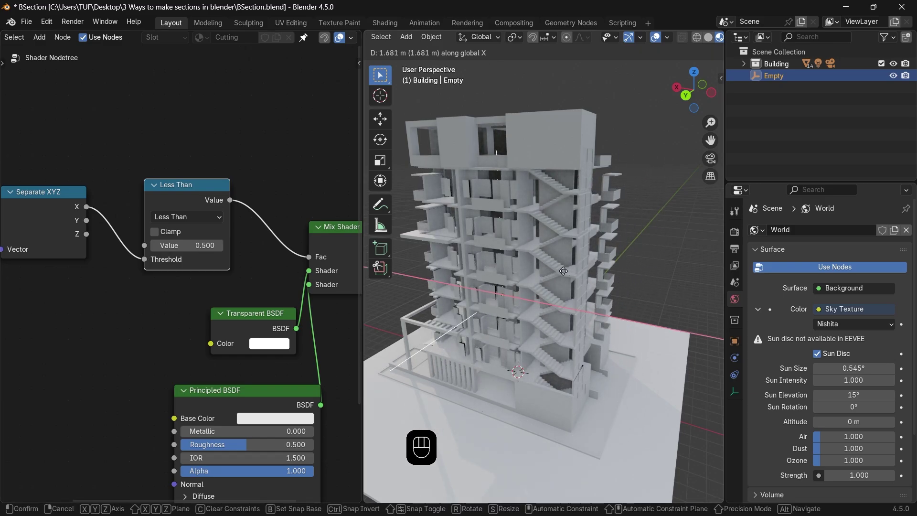
{"action": "left_click", "coordinate": [690, 294]}
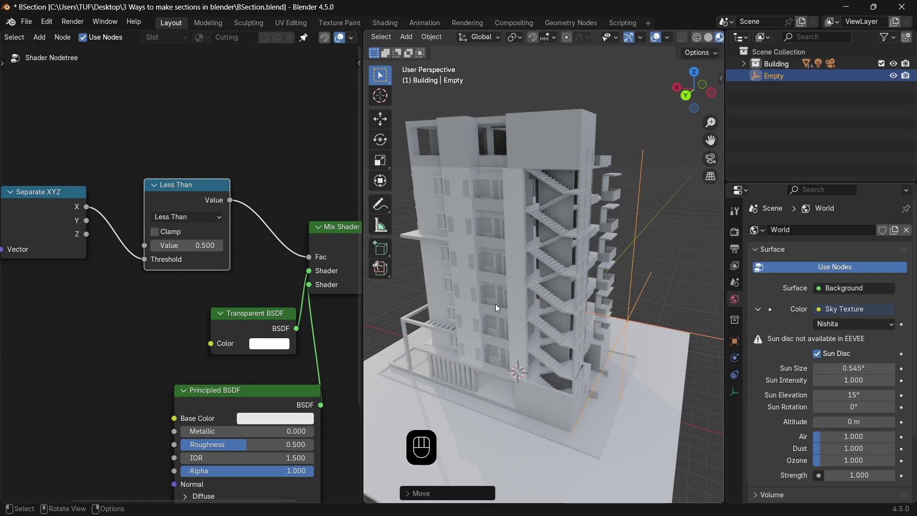
{"action": "mouse_move", "coordinate": [191, 245]}
{"action": "left_mouse_down"}
{"action": "mouse_move", "coordinate": [213, 245]}
{"action": "mouse_move", "coordinate": [203, 245]}
{"action": "left_mouse_up"}
{"action": "left_click", "coordinate": [193, 245]}
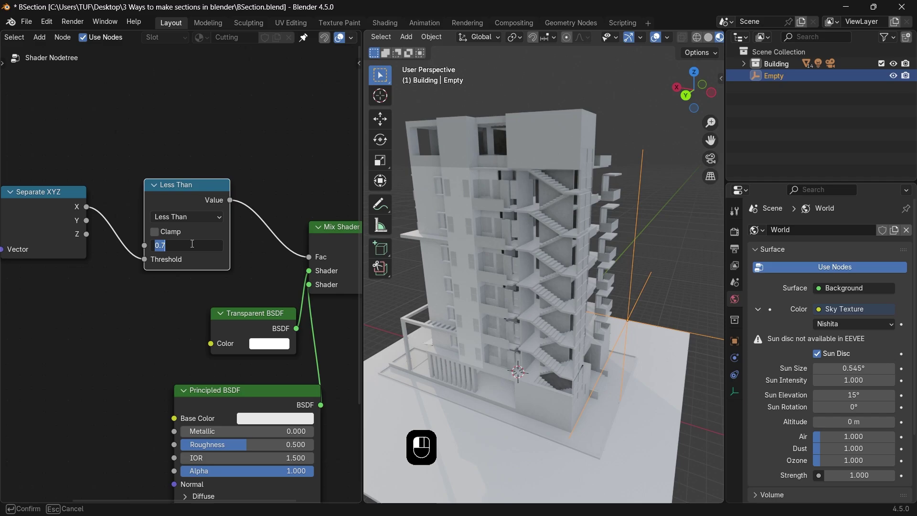
{"action": "type", "text": "0"}
{"action": "key", "text": "Return"}
- Slide the Empty along X again, then box-select all the building objects
{"action": "key", "text": "g"}
{"action": "key", "text": "x"}
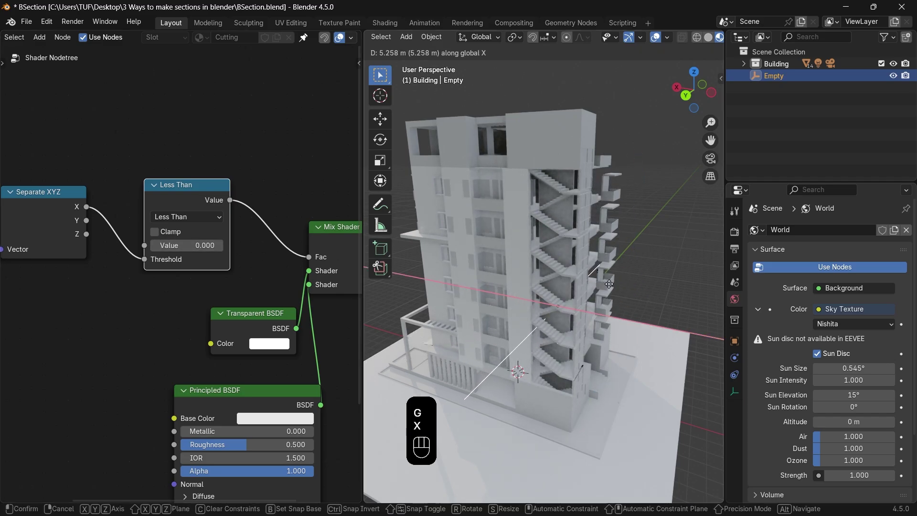
{"action": "left_click", "coordinate": [612, 287]}
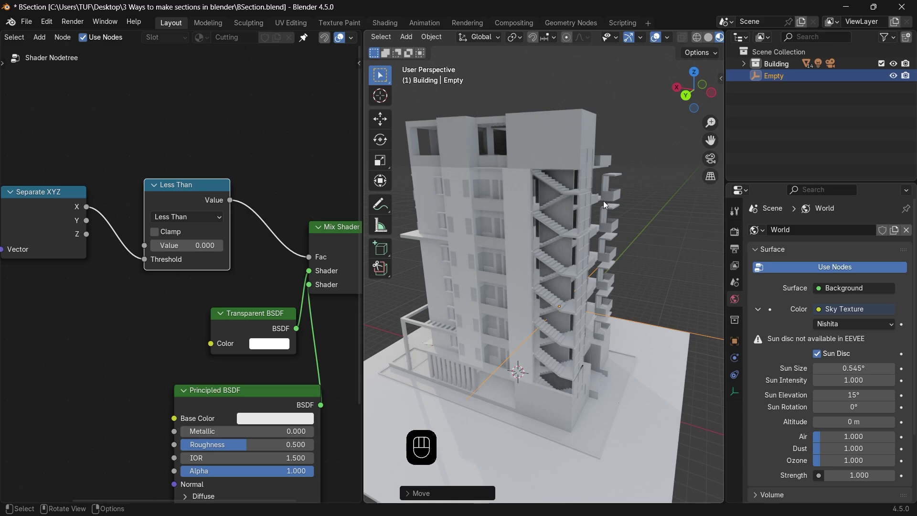
{"action": "scroll", "coordinate": [569, 203], "scroll_direction": "down", "scroll_amount": 4}
{"action": "left_click_drag", "start_coordinate": [661, 146], "coordinate": [444, 428]}
{"action": "scroll", "coordinate": [549, 341], "scroll_direction": "up", "scroll_amount": 2}
- Link the Cutting material from AB1_OBJ_01 to all selected building objects
{"action": "left_click", "coordinate": [525, 223], "text": "shift"}
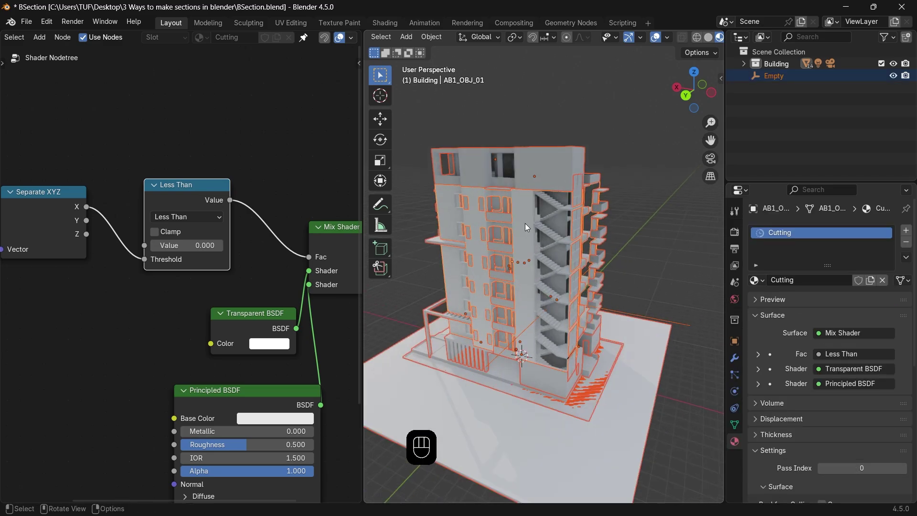
{"action": "key", "text": "ctrl+l"}
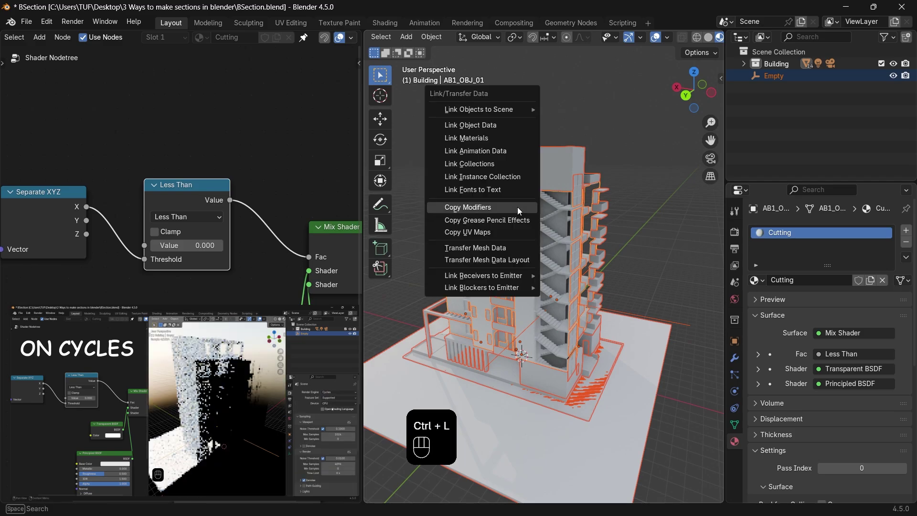
{"action": "left_click", "coordinate": [497, 138]}
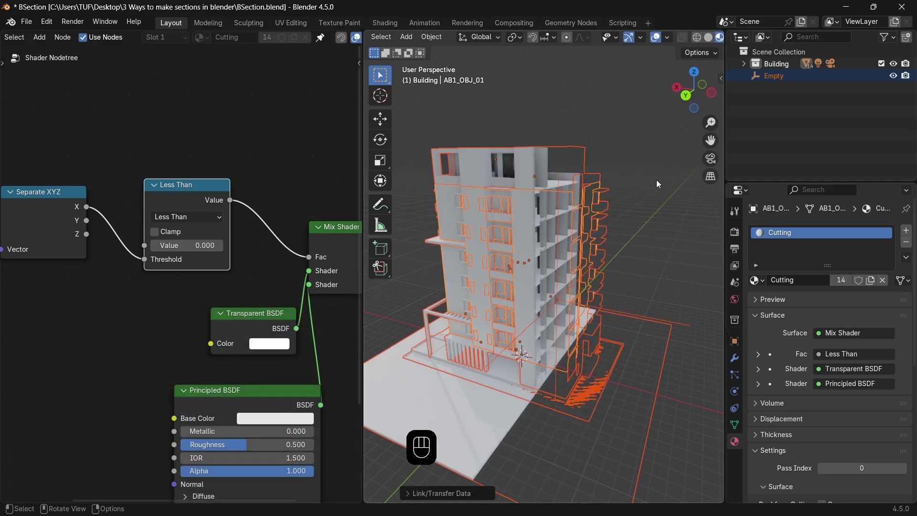
- Select only the Empty, move it along X and rotate it about Z to angle the section
{"action": "key", "text": "alt+a"}
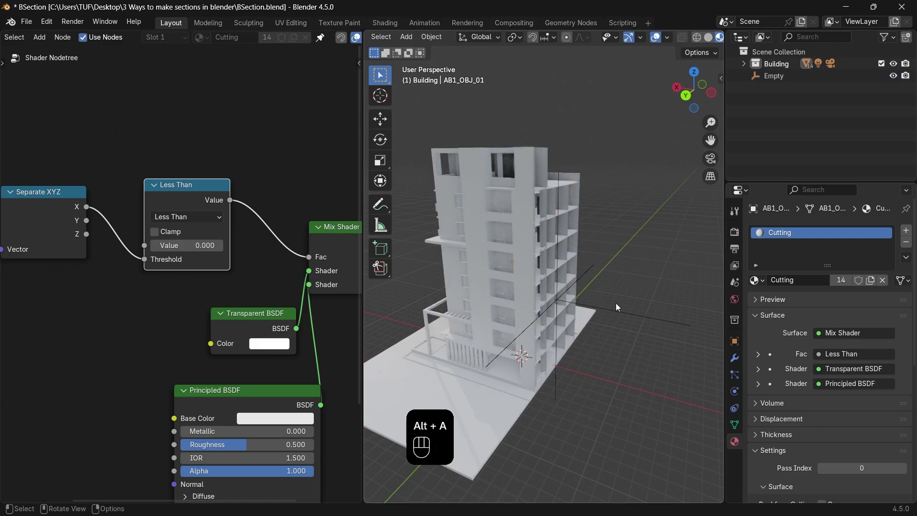
{"action": "left_click", "coordinate": [615, 303]}
{"action": "scroll", "coordinate": [632, 348], "scroll_direction": "up", "scroll_amount": 2}
{"action": "key", "text": "g"}
{"action": "key", "text": "x"}
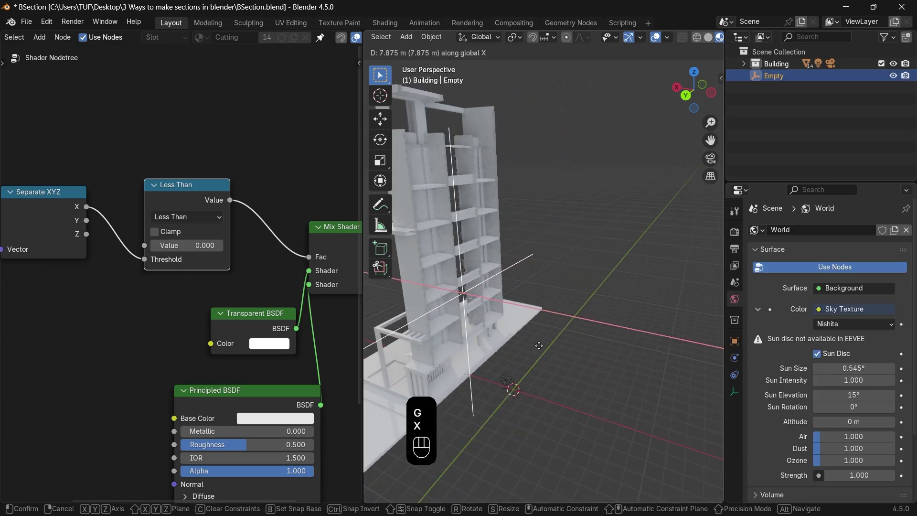
{"action": "left_click", "coordinate": [633, 348]}
{"action": "key", "text": "r"}
{"action": "key", "text": "z"}
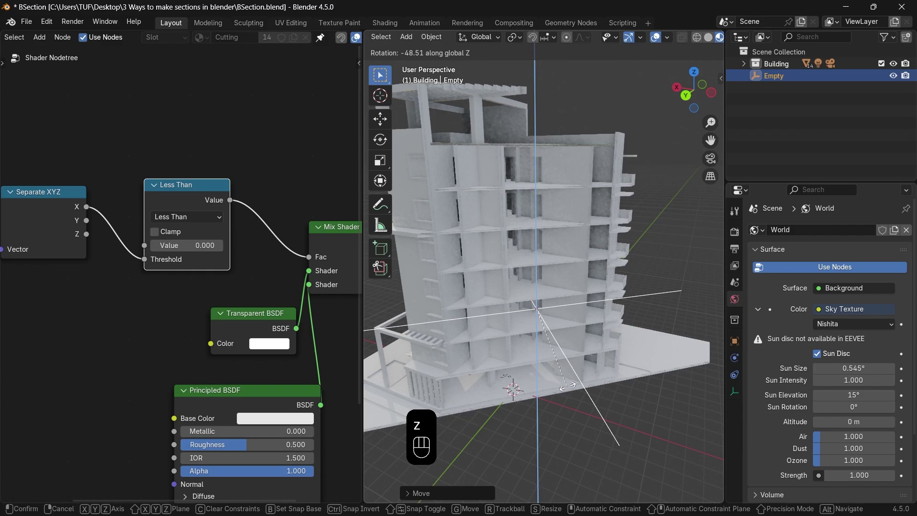
{"action": "left_click", "coordinate": [587, 385]}
- Tilt the Empty freely, then select the whole building and all its geometry in Edit Mode
{"action": "key", "text": "r"}
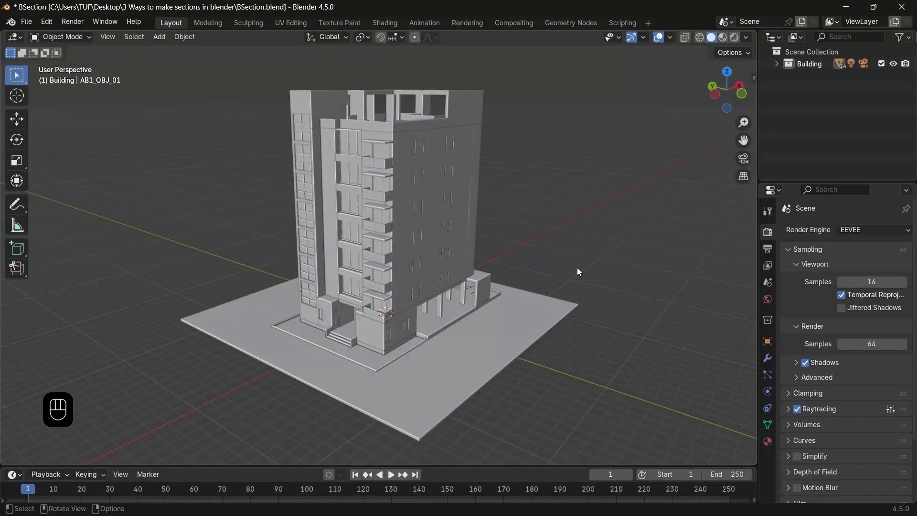
{"action": "left_click", "coordinate": [433, 181]}
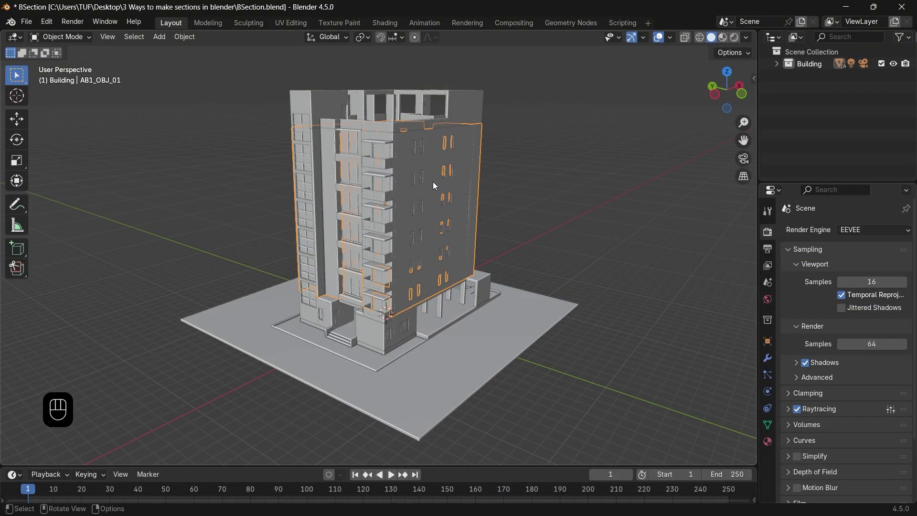
{"action": "middle_click_drag", "start_coordinate": [433, 182], "coordinate": [474, 185]}
{"action": "key", "text": "a"}
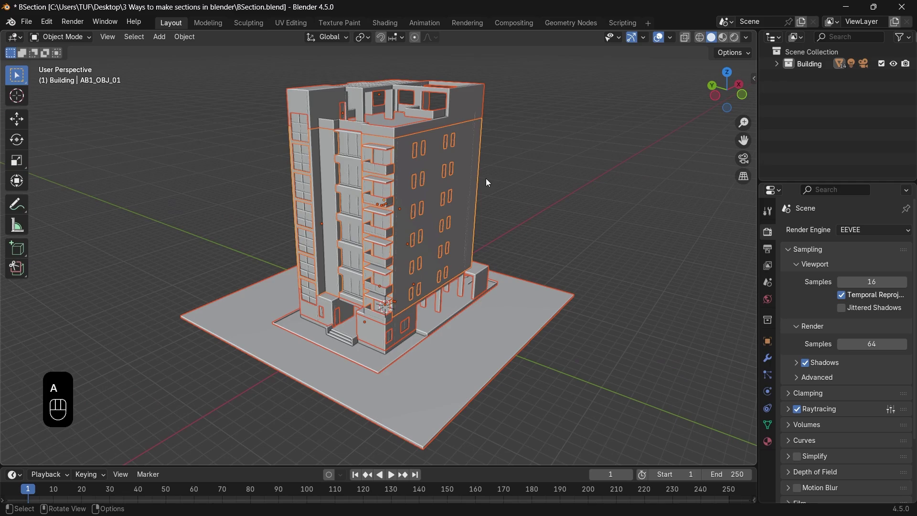
{"action": "left_click", "coordinate": [60, 37]}
{"action": "left_click", "coordinate": [48, 66]}
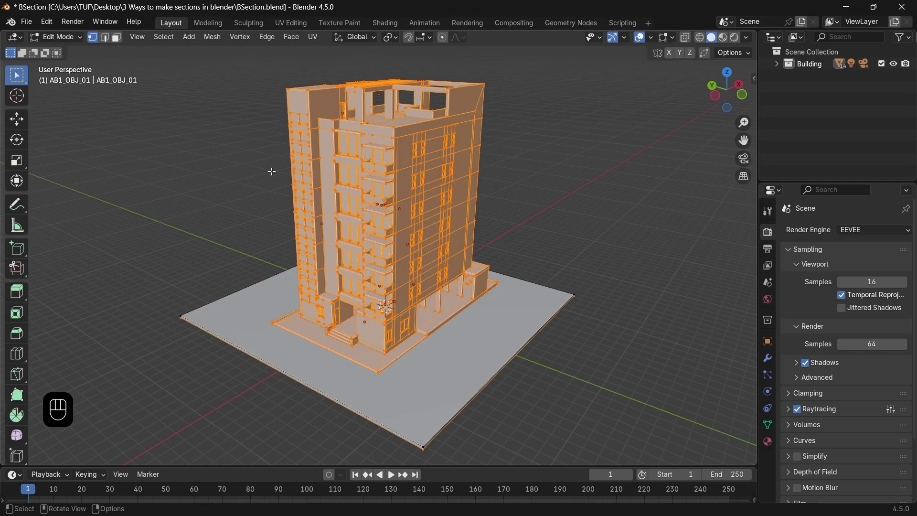
{"action": "key", "text": "a"}
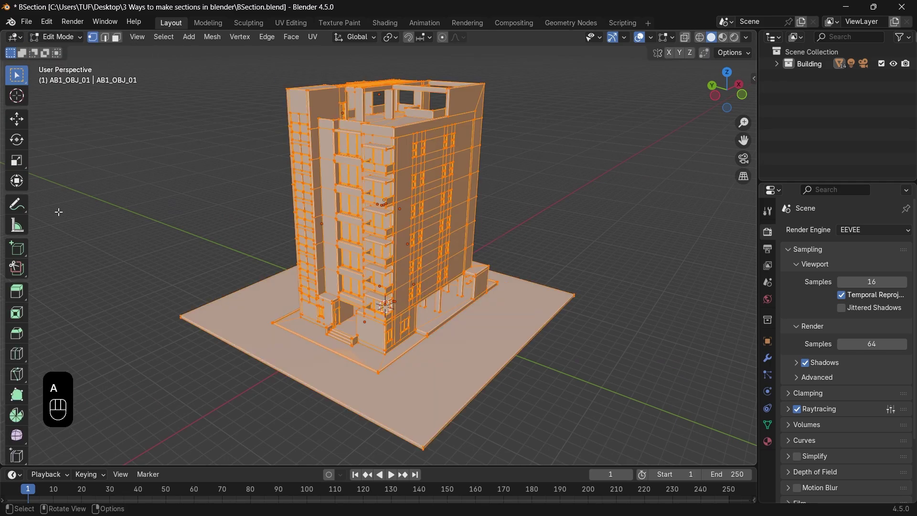
- With the Bisect tool, draw a straight cut line across the building in top view
{"action": "left_click_drag", "start_coordinate": [29, 212], "coordinate": [80, 211]}
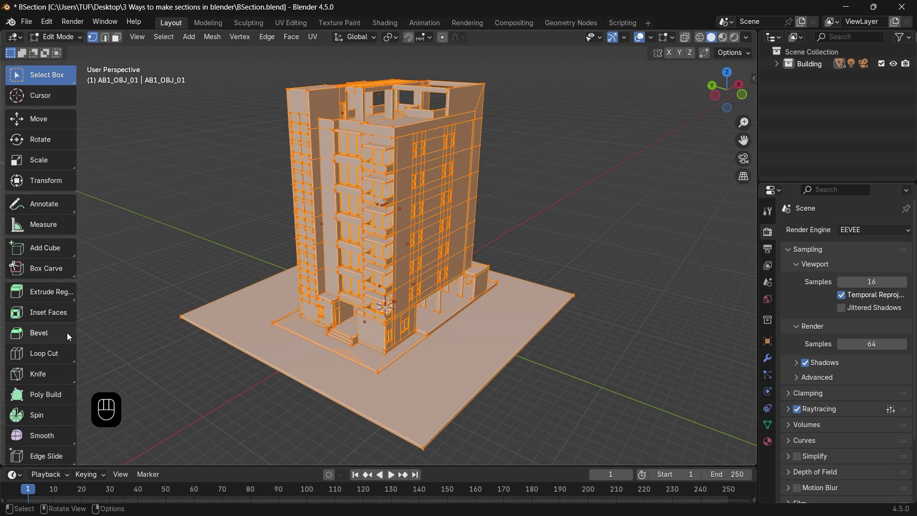
{"action": "left_click_drag", "start_coordinate": [50, 376], "coordinate": [50, 426]}
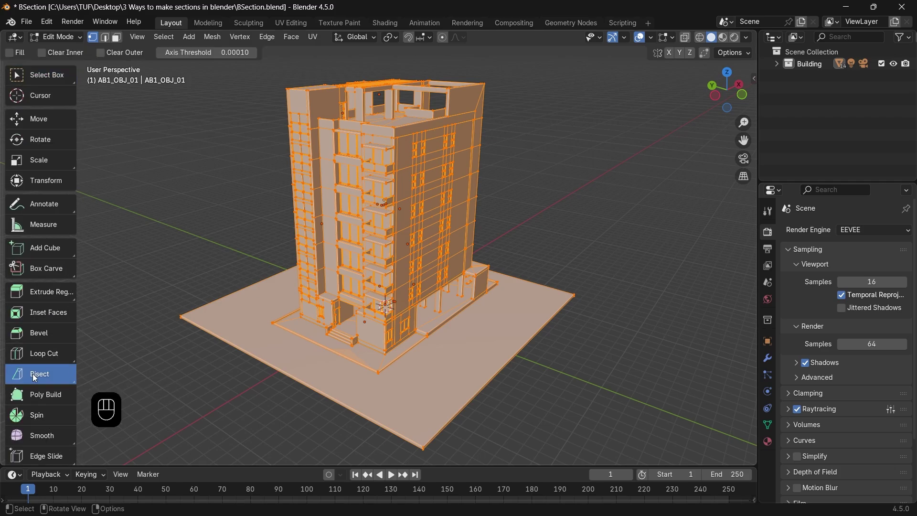
{"action": "key", "text": "KP_7"}
{"action": "scroll", "coordinate": [436, 240], "scroll_direction": "up", "scroll_amount": 1}
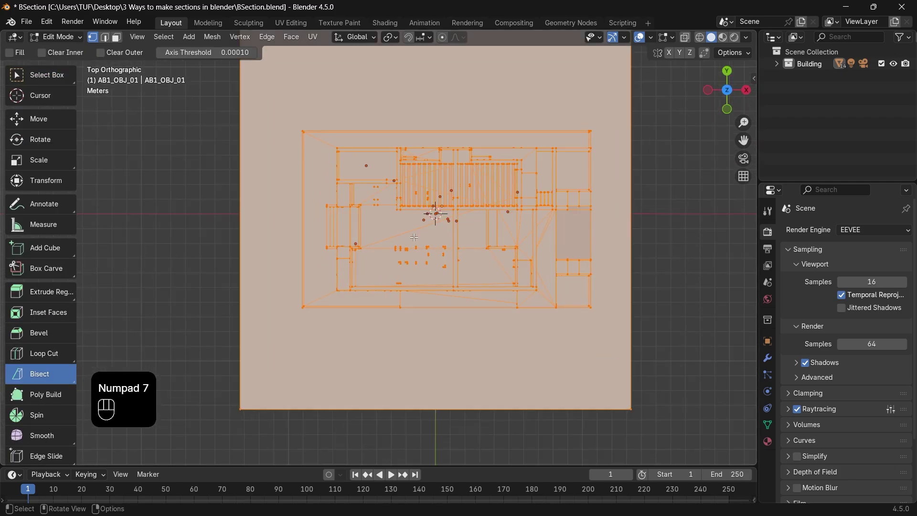
{"action": "left_click_drag", "start_coordinate": [171, 264], "coordinate": [654, 266]}
{"action": "middle_click_drag", "start_coordinate": [357, 272], "coordinate": [545, 275]}
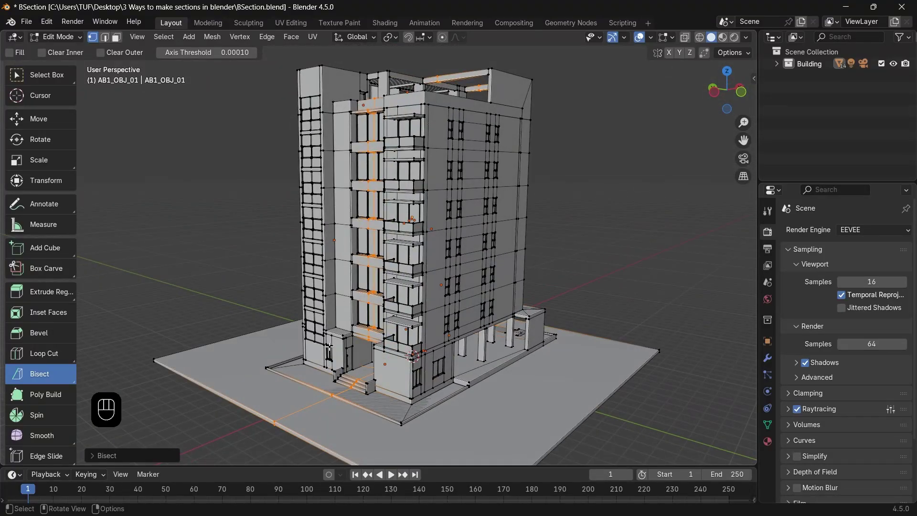
- Enable Clear Inner and Clear Outer in the Bisect settings to keep only a thin slice
{"action": "left_click", "coordinate": [151, 457]}
{"action": "left_click", "coordinate": [160, 428]}
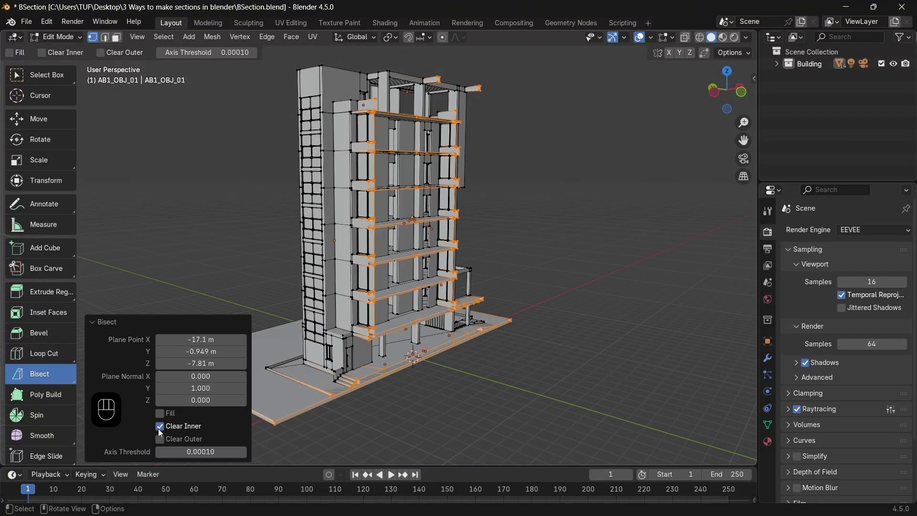
{"action": "left_click", "coordinate": [160, 439]}
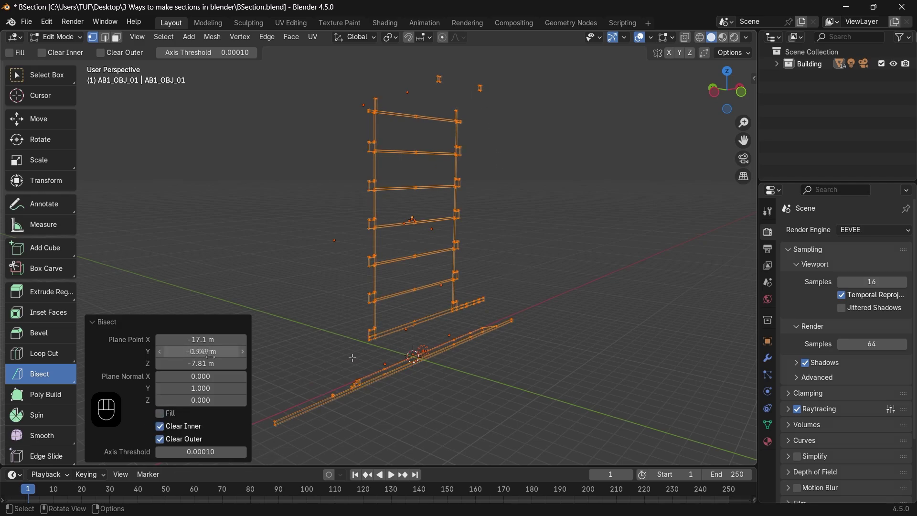
- Slide the bisect plane along Y, setting Plane Point Y to 3 m, with the toolbar hidden
{"action": "mouse_move", "coordinate": [211, 358]}
{"action": "left_mouse_down"}
{"action": "mouse_move", "coordinate": [201, 357]}
{"action": "mouse_move", "coordinate": [229, 354]}
{"action": "mouse_move", "coordinate": [205, 352]}
{"action": "left_mouse_up"}
{"action": "key", "text": "t"}
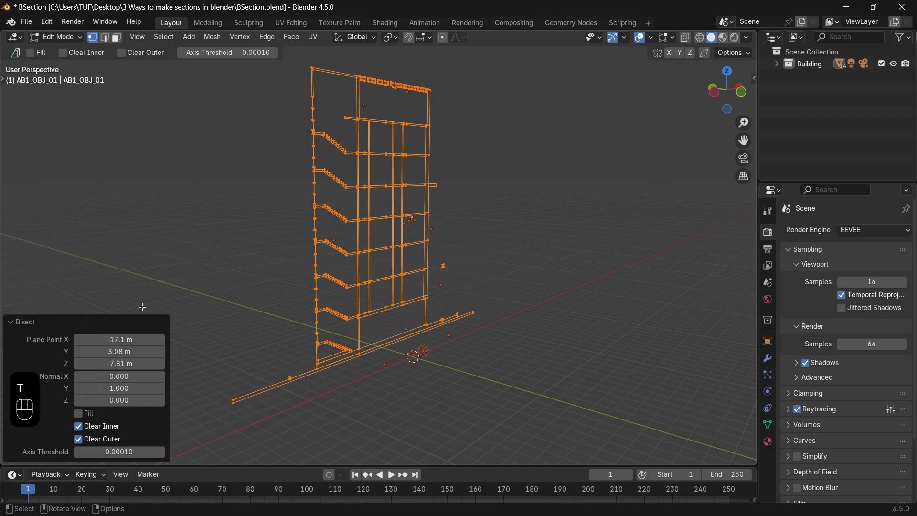
{"action": "middle_click_drag", "start_coordinate": [228, 284], "coordinate": [249, 280]}
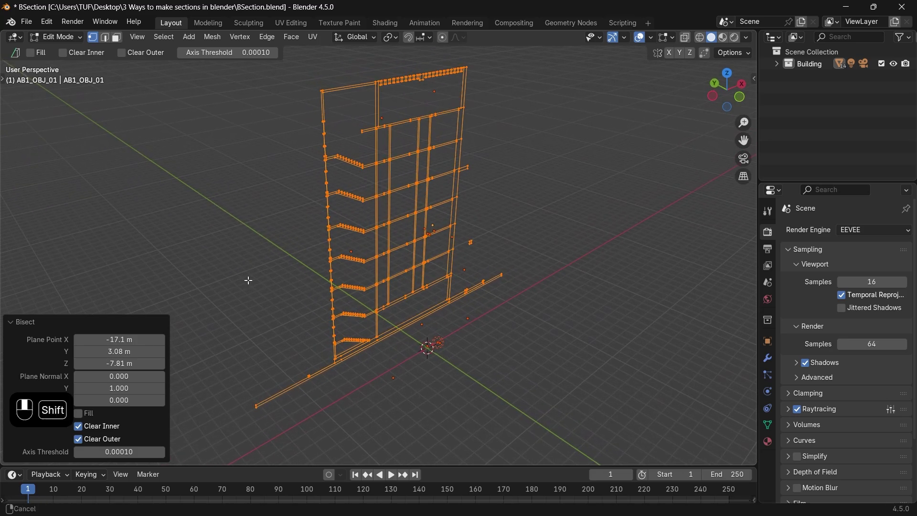
{"action": "left_click", "coordinate": [123, 356]}
{"action": "type", "text": "3"}
{"action": "key", "text": "Return"}
{"action": "middle_click_drag", "start_coordinate": [466, 373], "coordinate": [558, 376], "text": "shift"}
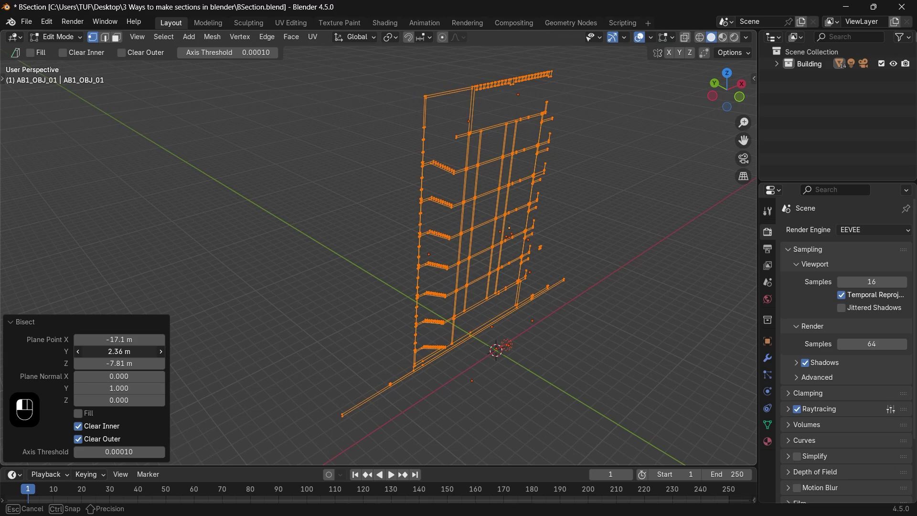